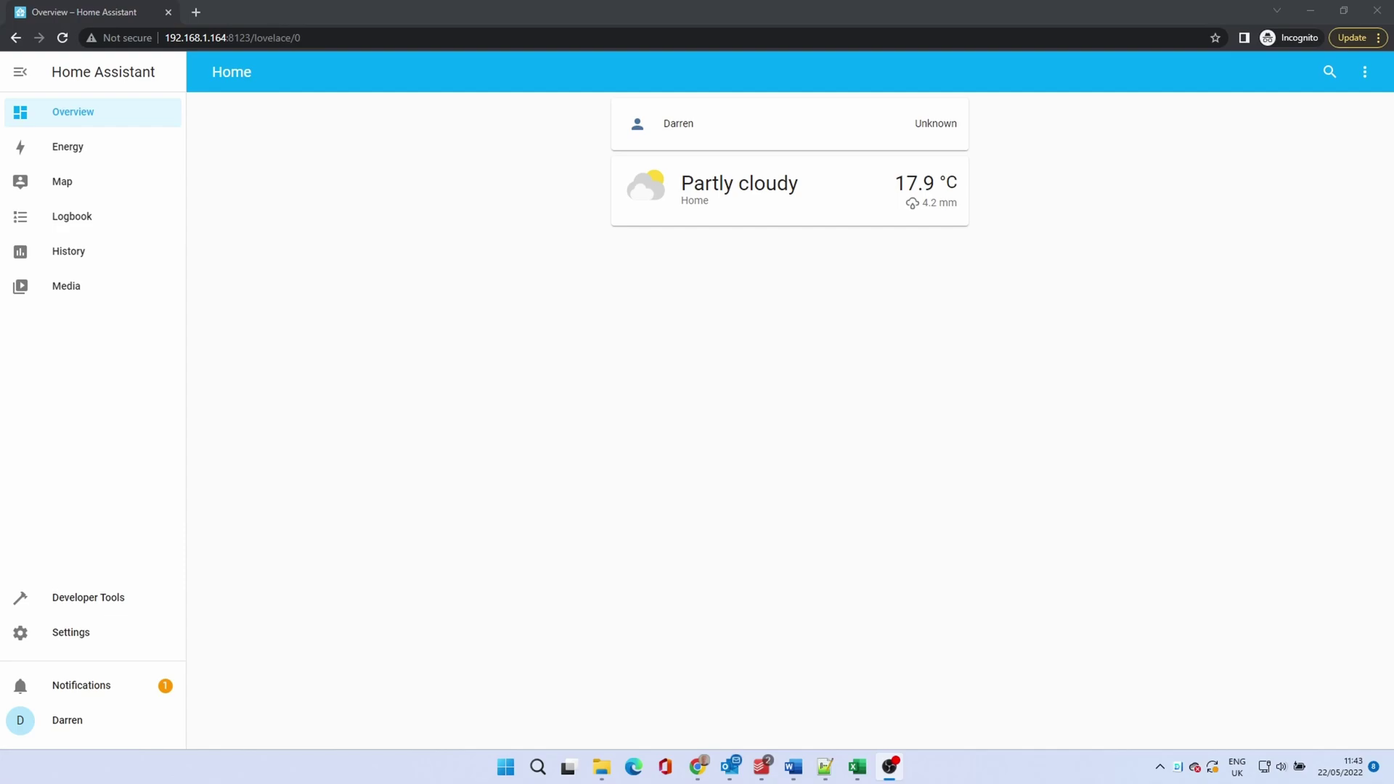
Step: Ignore the discovered Sonoff Zigbee 3.0 USB Dongle integration from the notifications
click(80, 689)
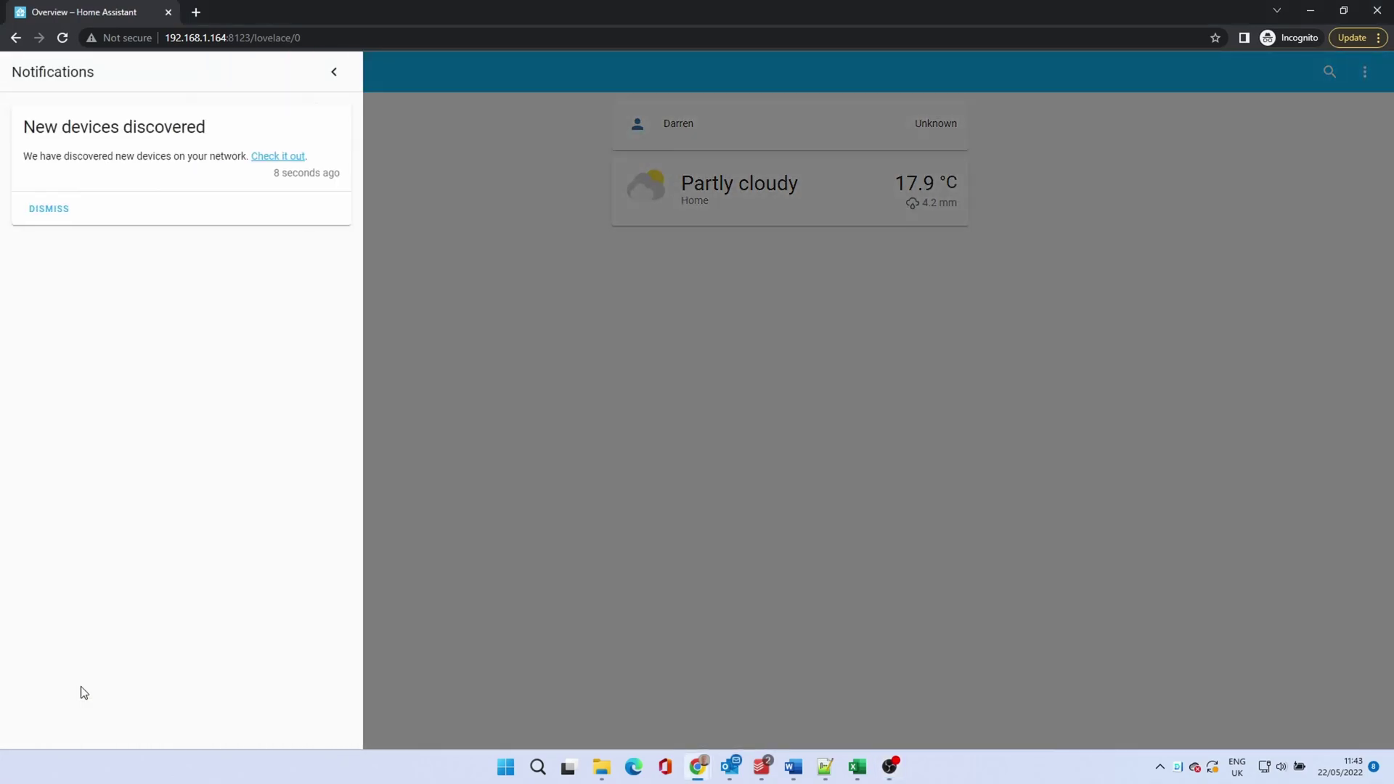
click(263, 156)
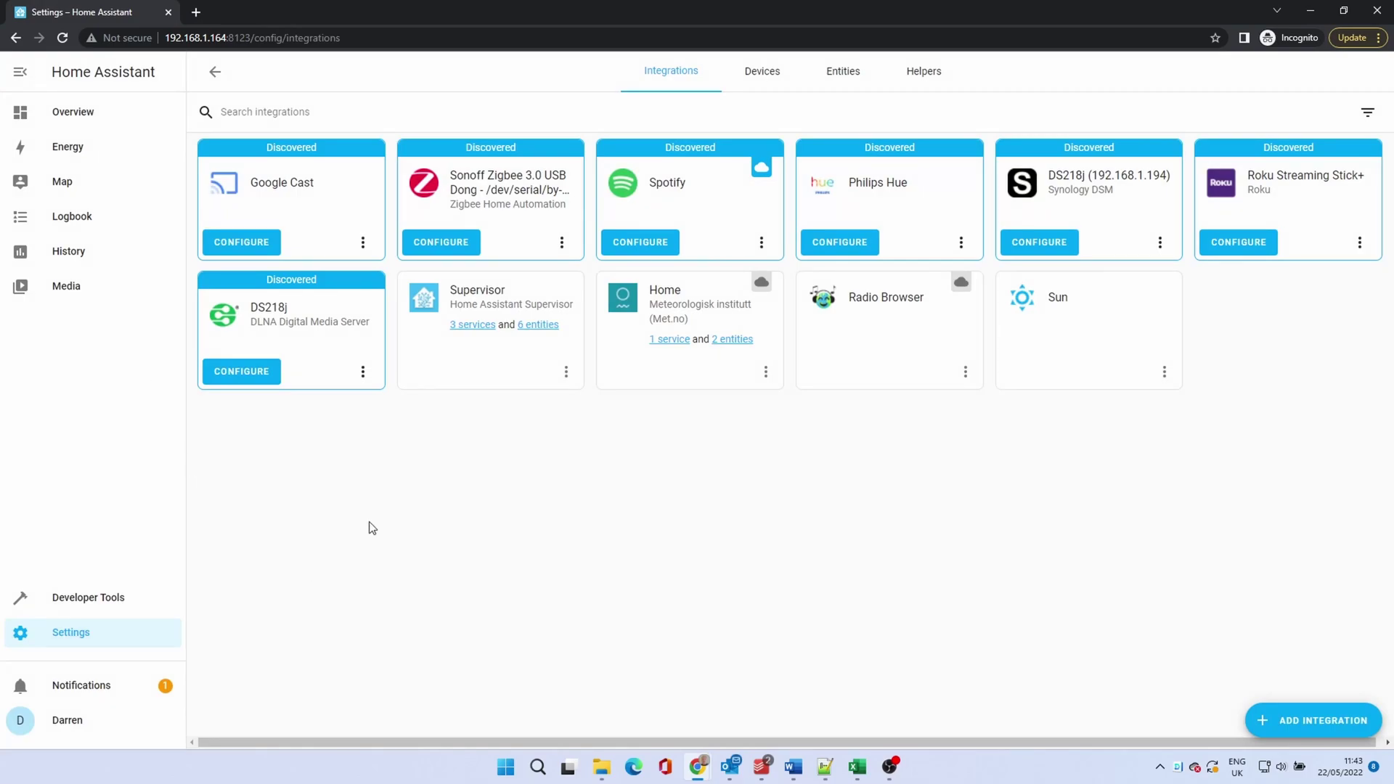
click(561, 244)
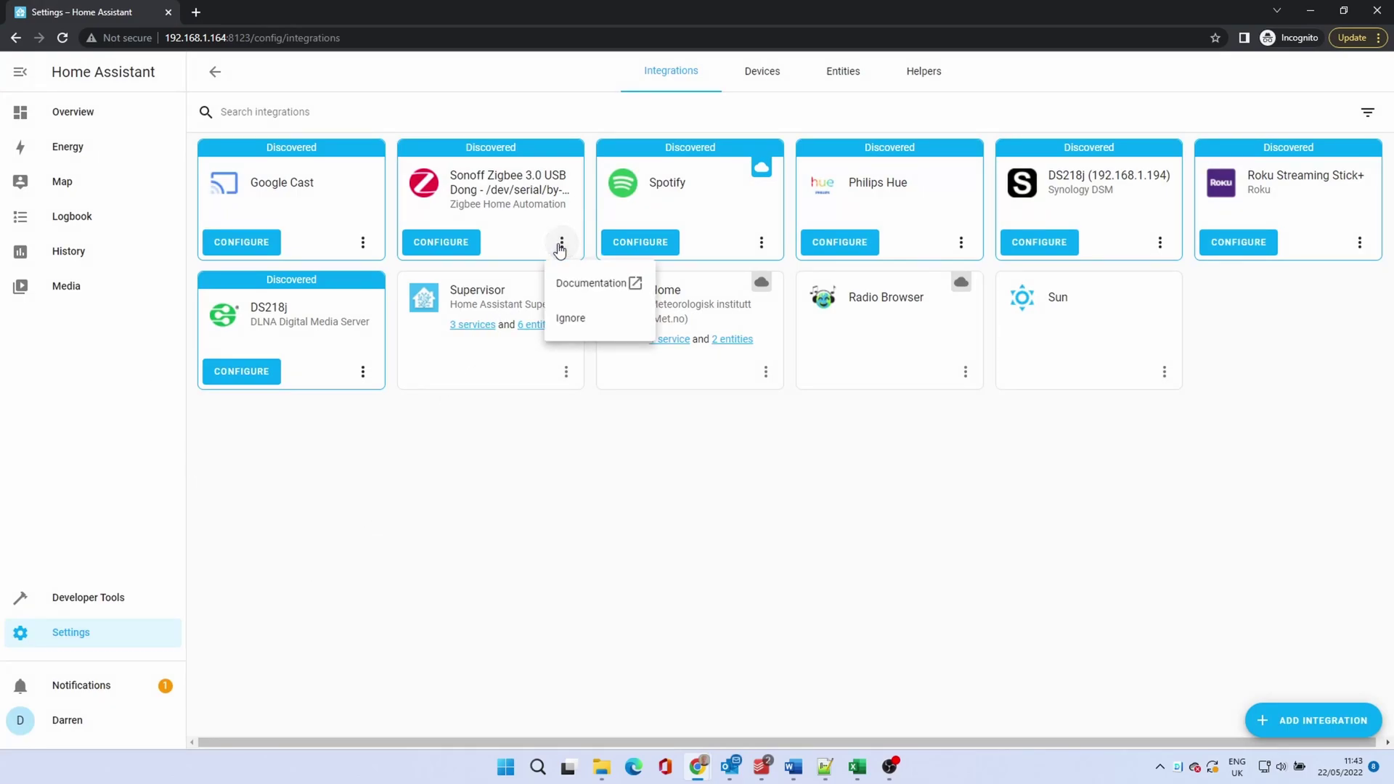
click(568, 320)
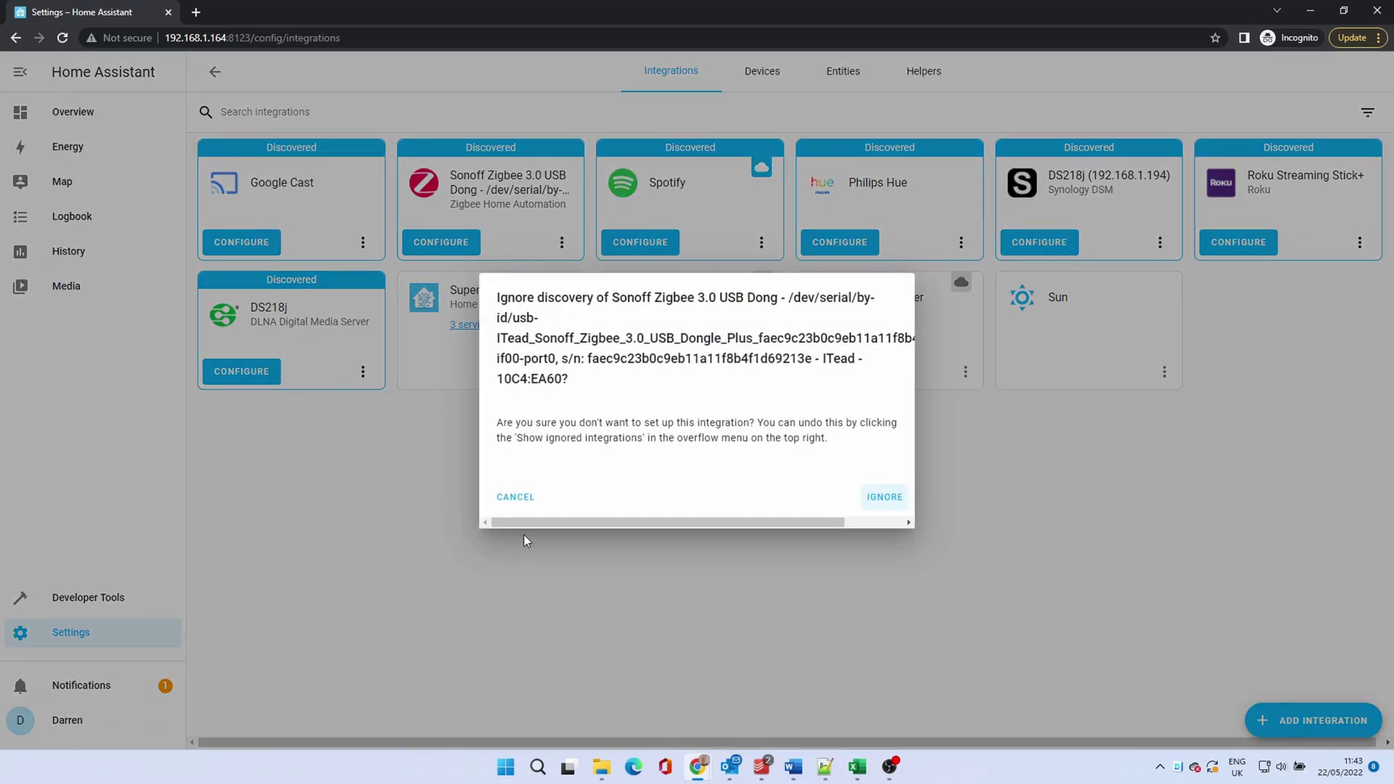
click(883, 498)
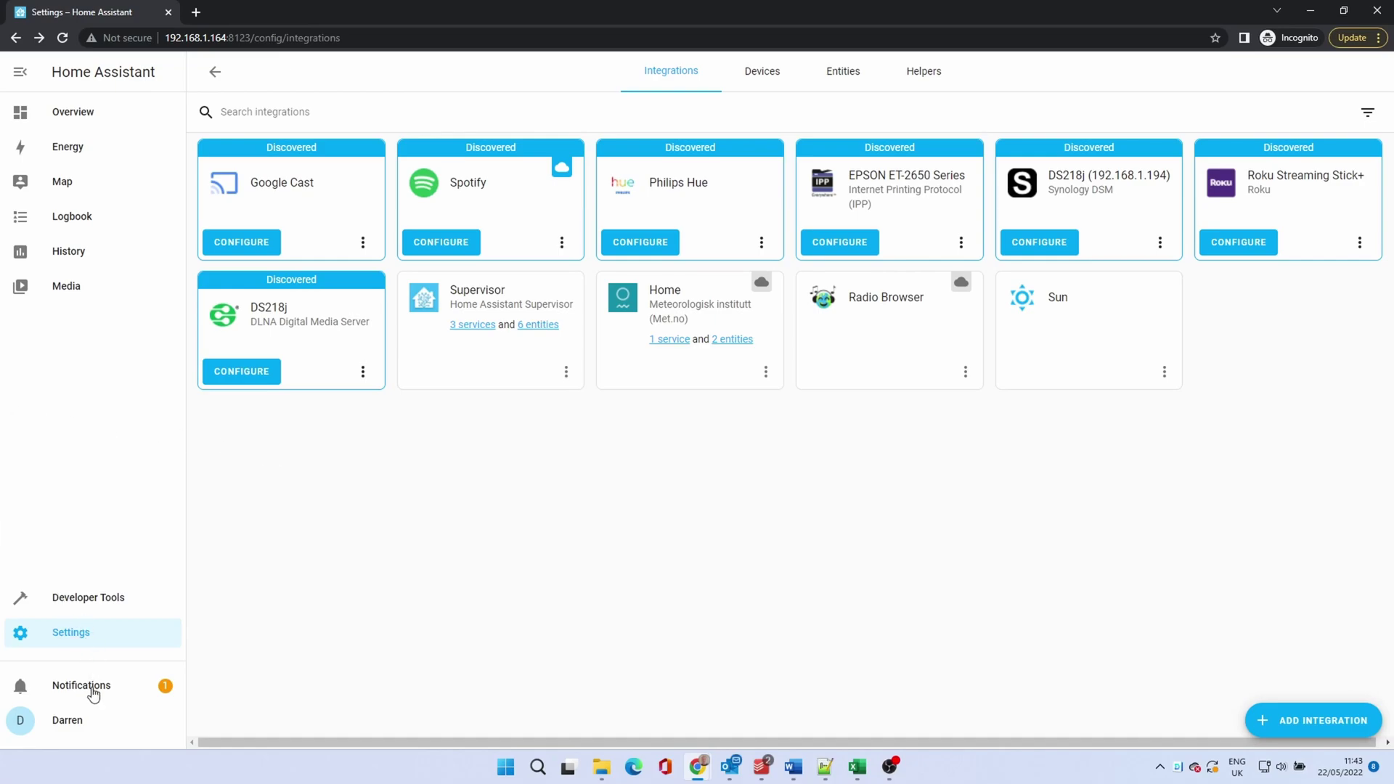
click(85, 639)
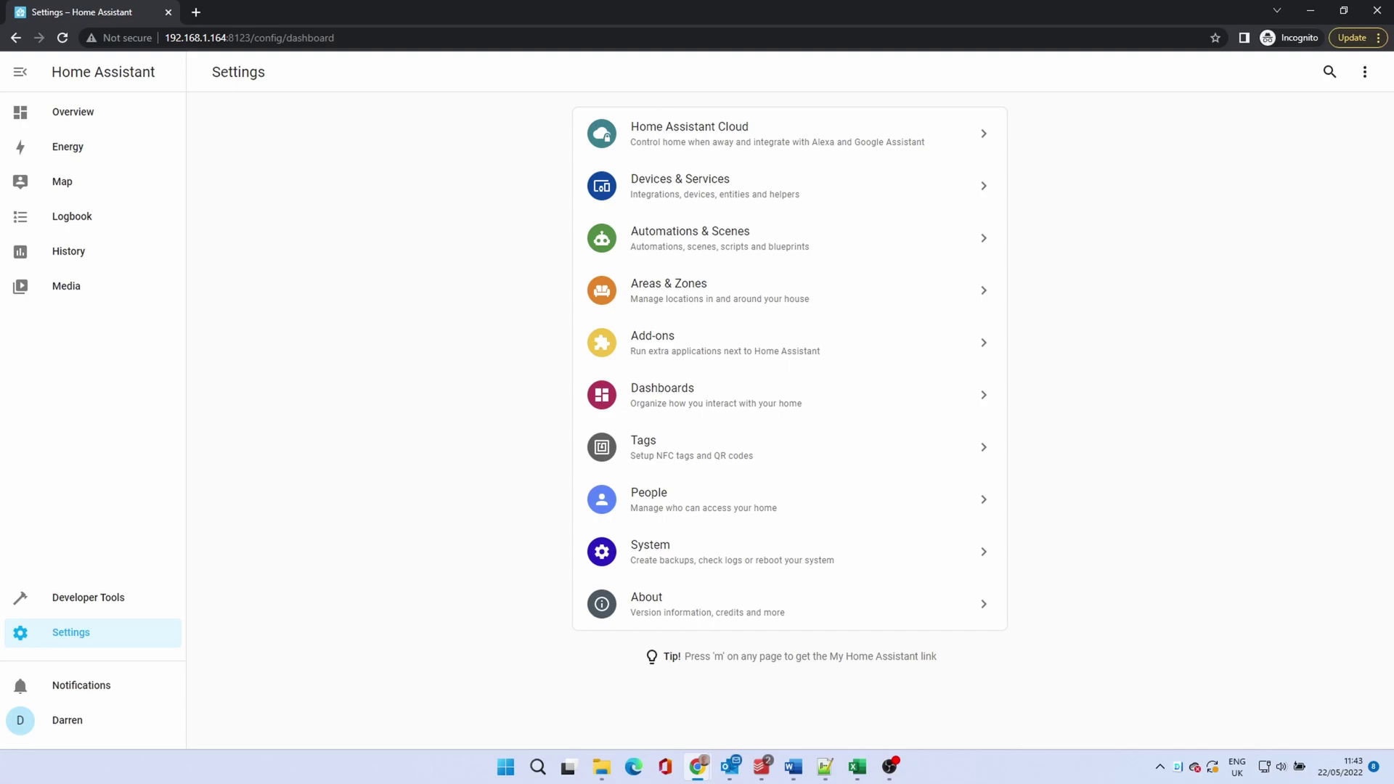
Step: Install the Mosquitto broker add-on (version 6.1.2) from the Add-on Store
click(658, 338)
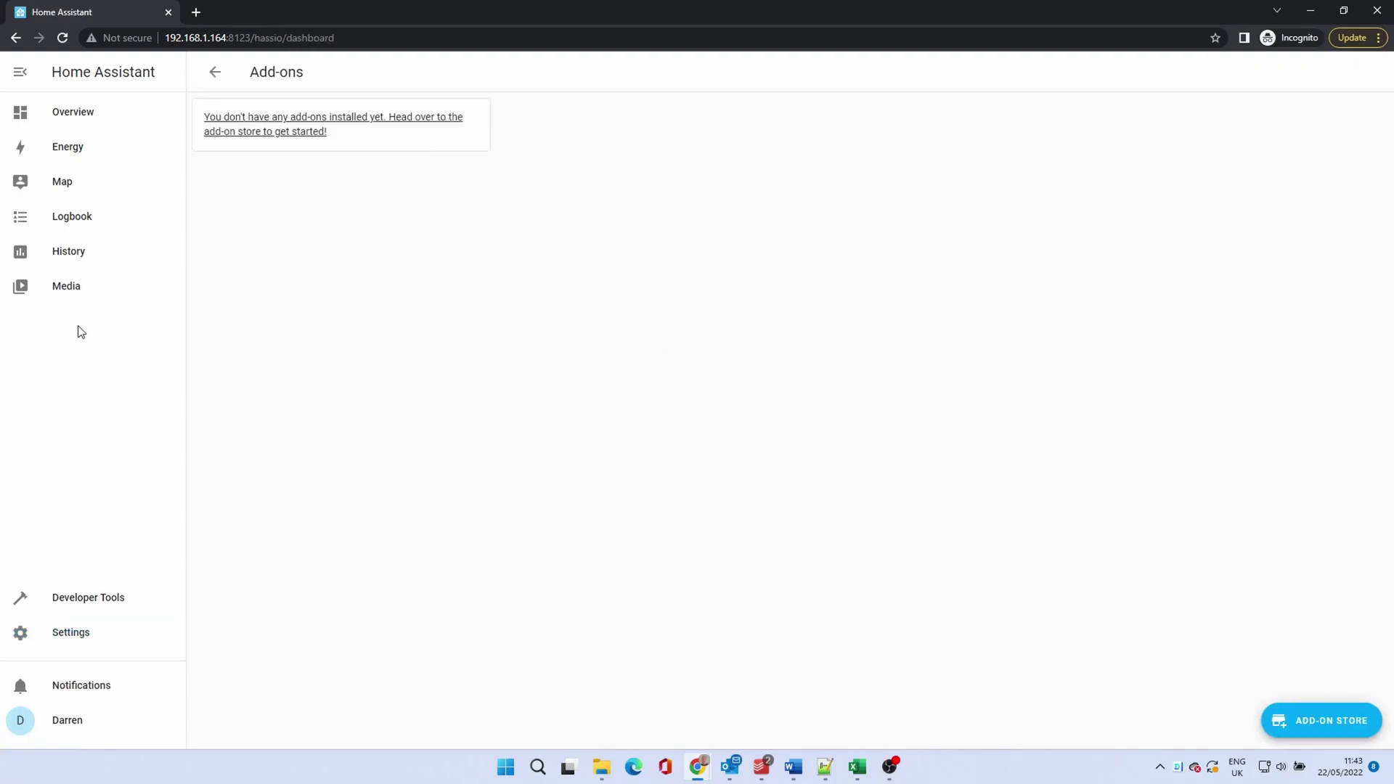
click(1344, 719)
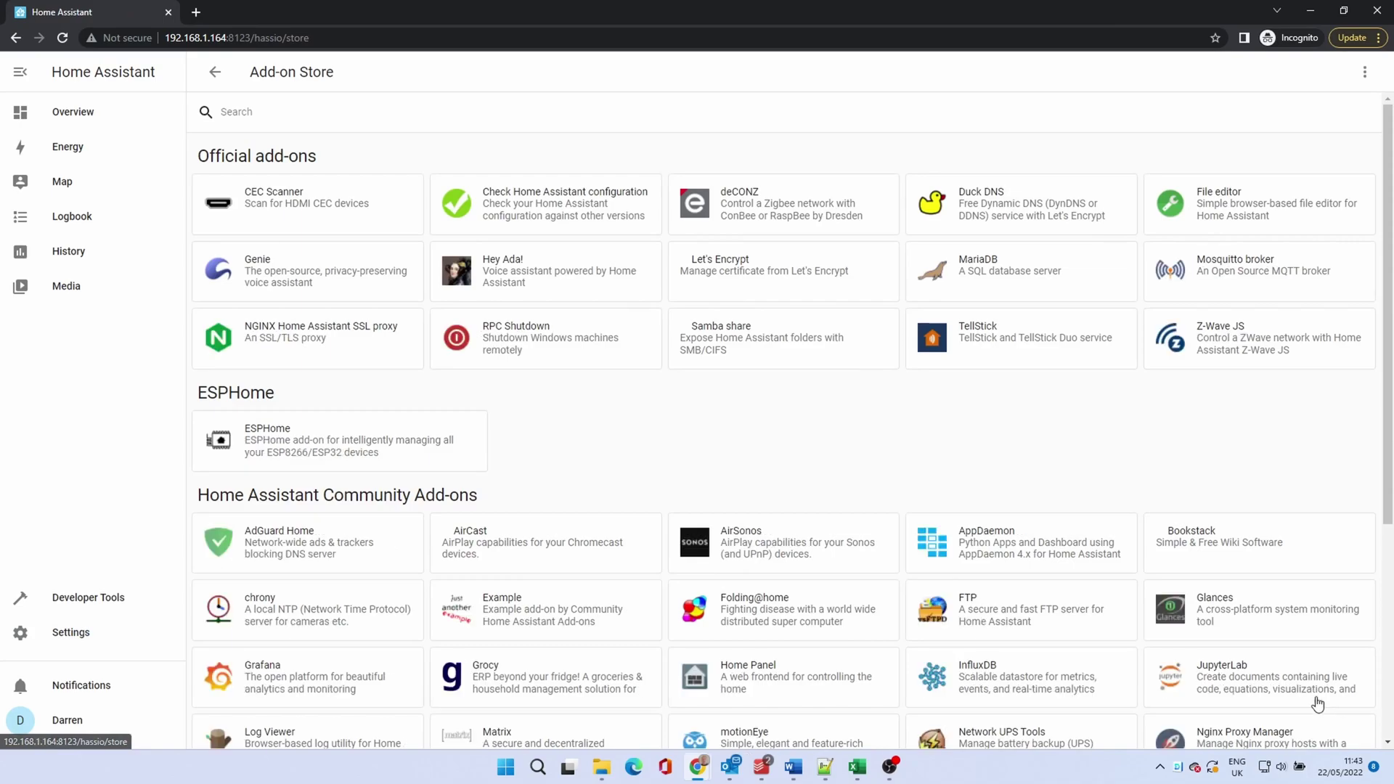
click(1216, 268)
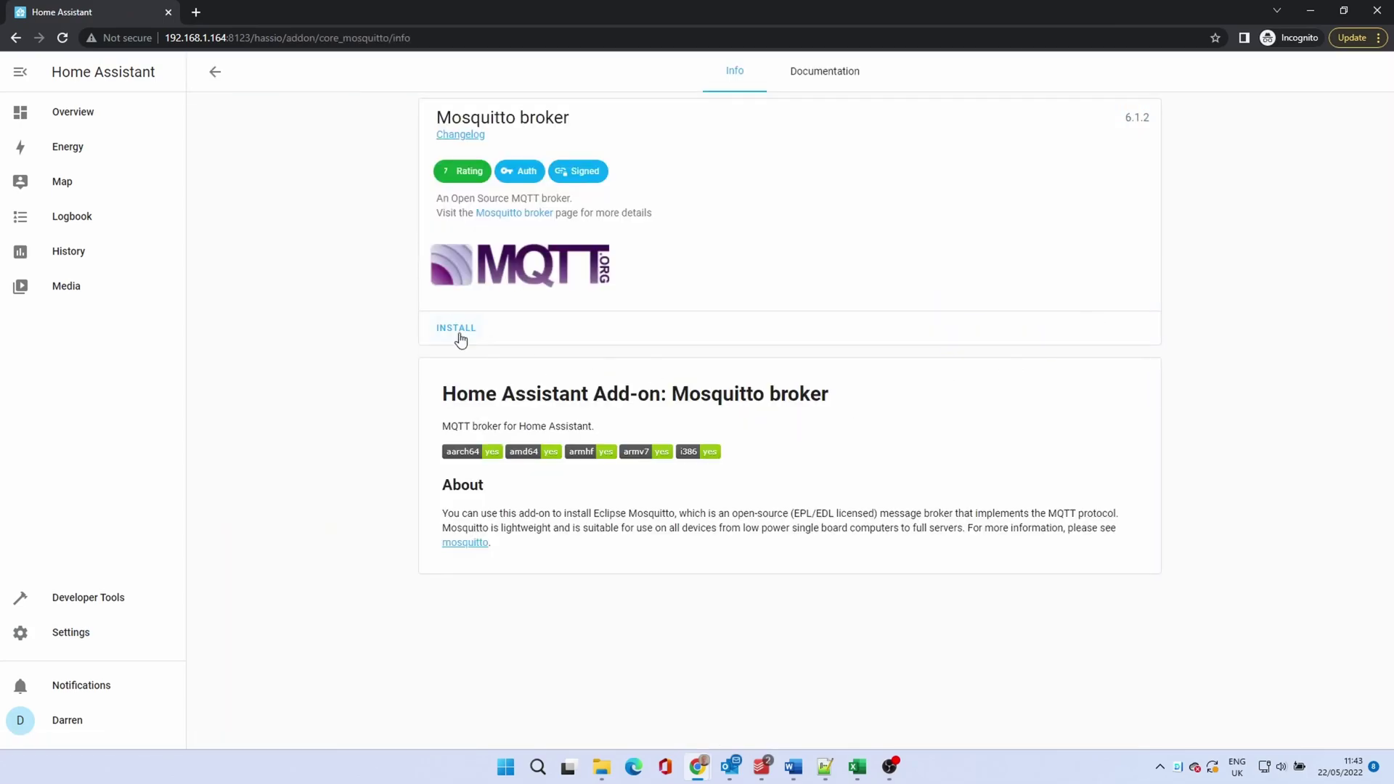
click(453, 331)
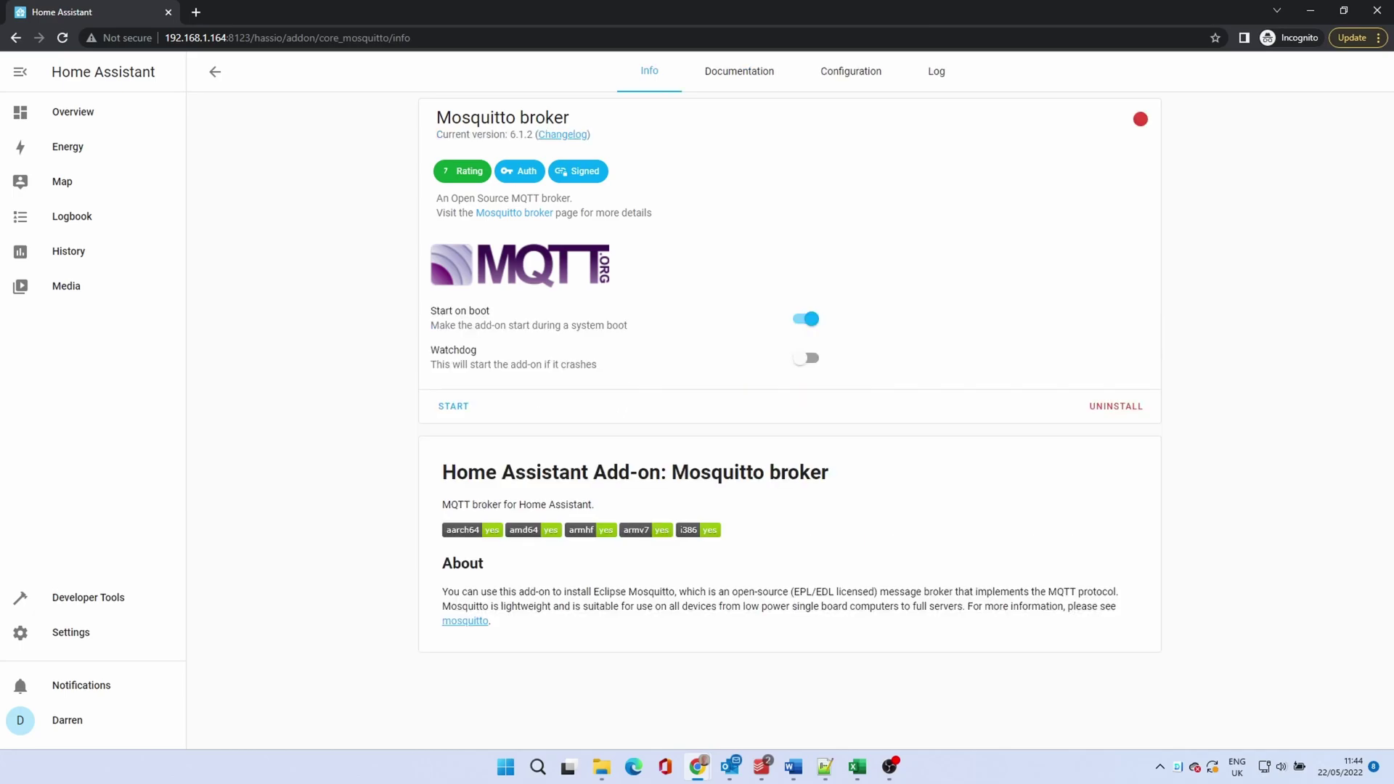
Step: Add the zigbee2mqtt repository URL to the Add-on Store's repositories
click(72, 630)
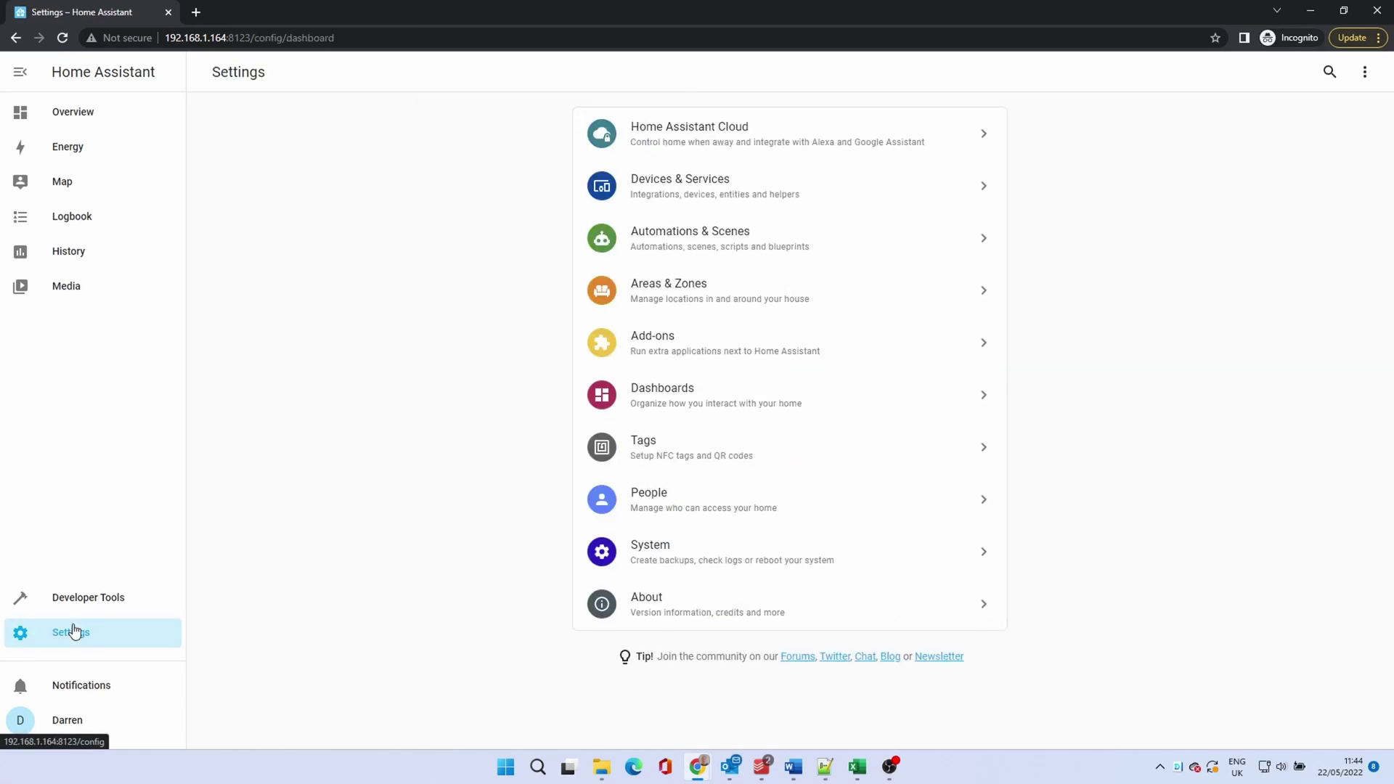
click(660, 347)
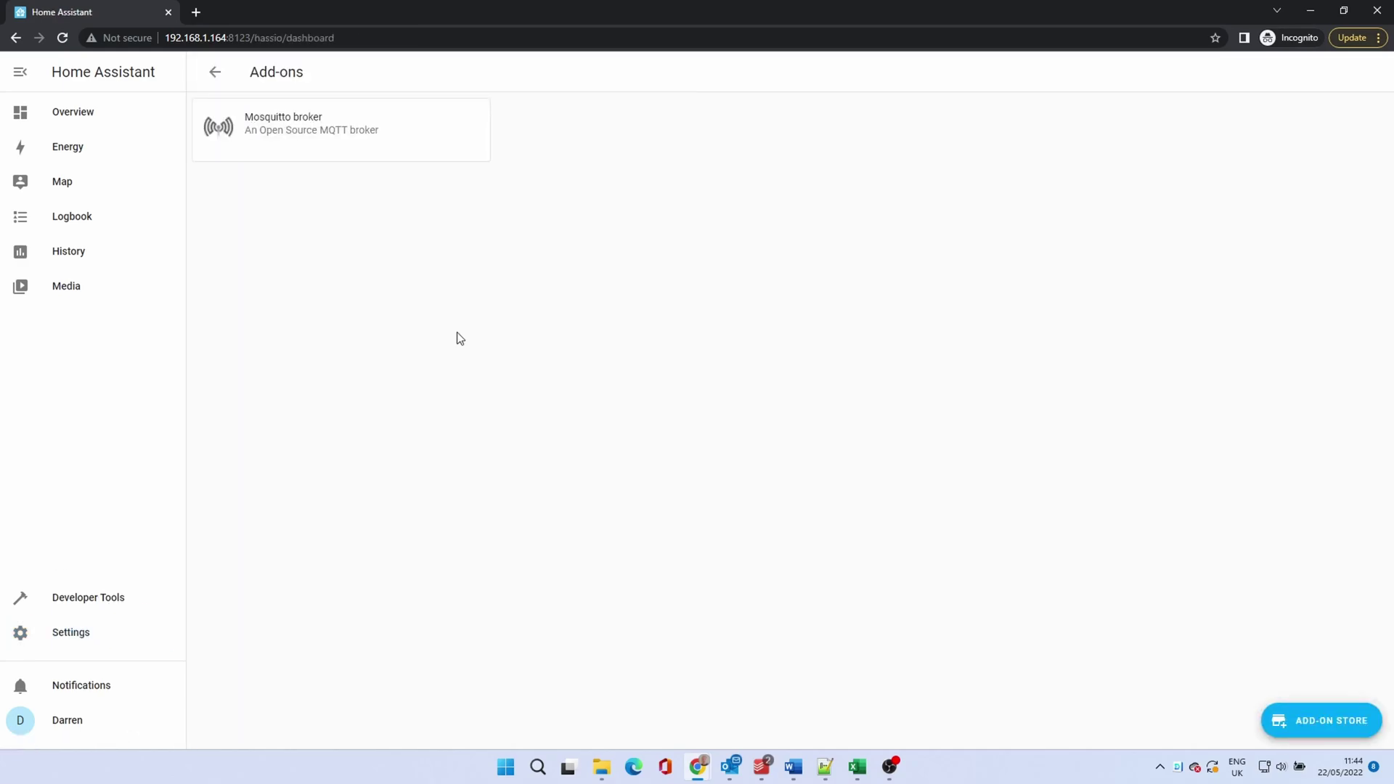
click(1323, 724)
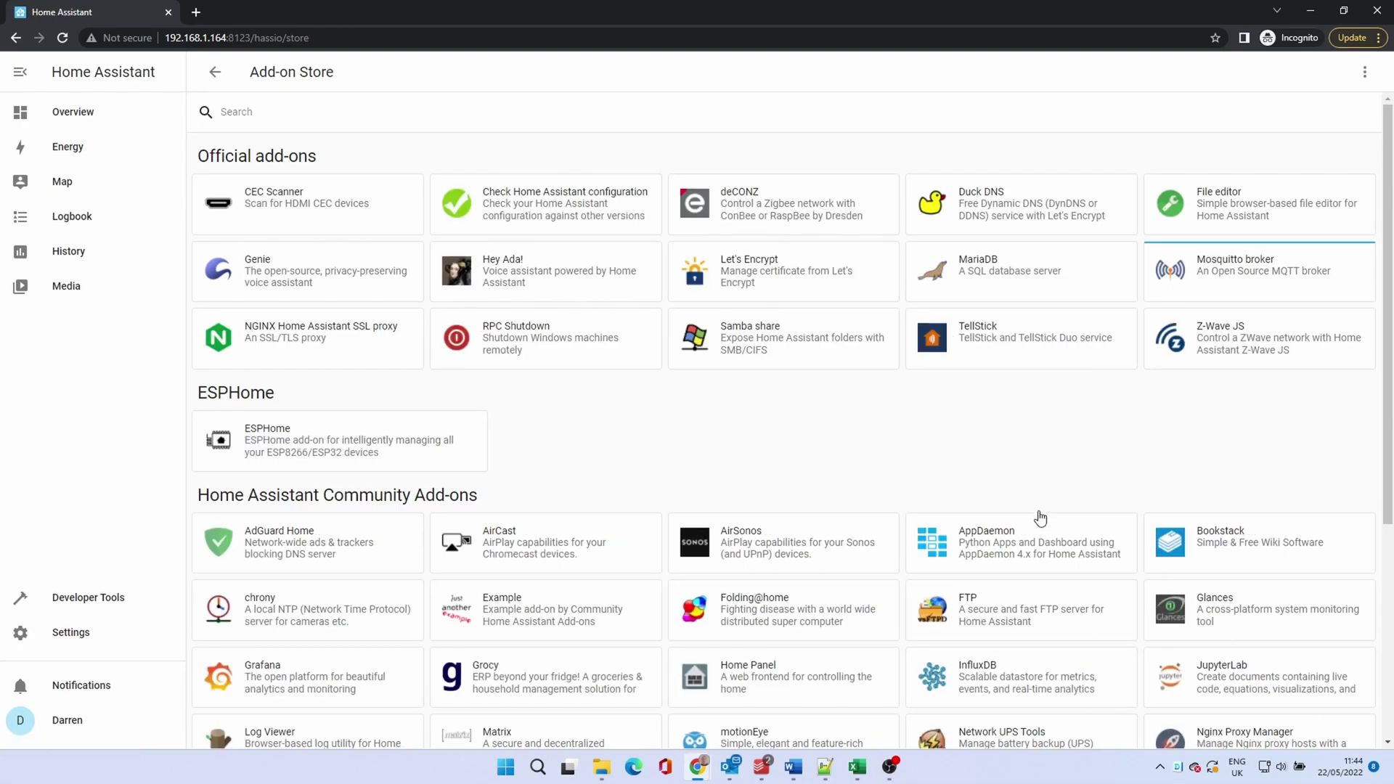
click(1365, 73)
click(1322, 114)
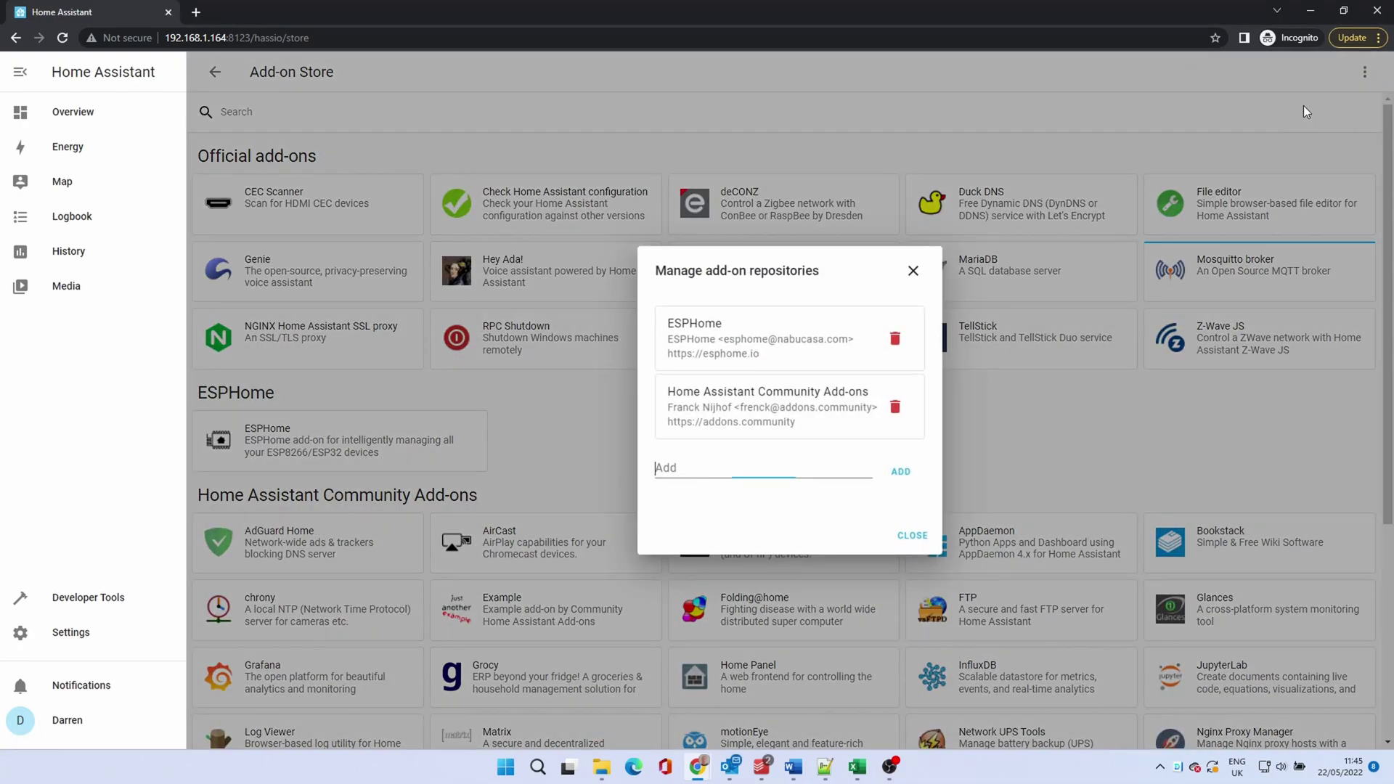
text(https://github.com/zigbee2mqtt/hassio-zigbee2mqtt)
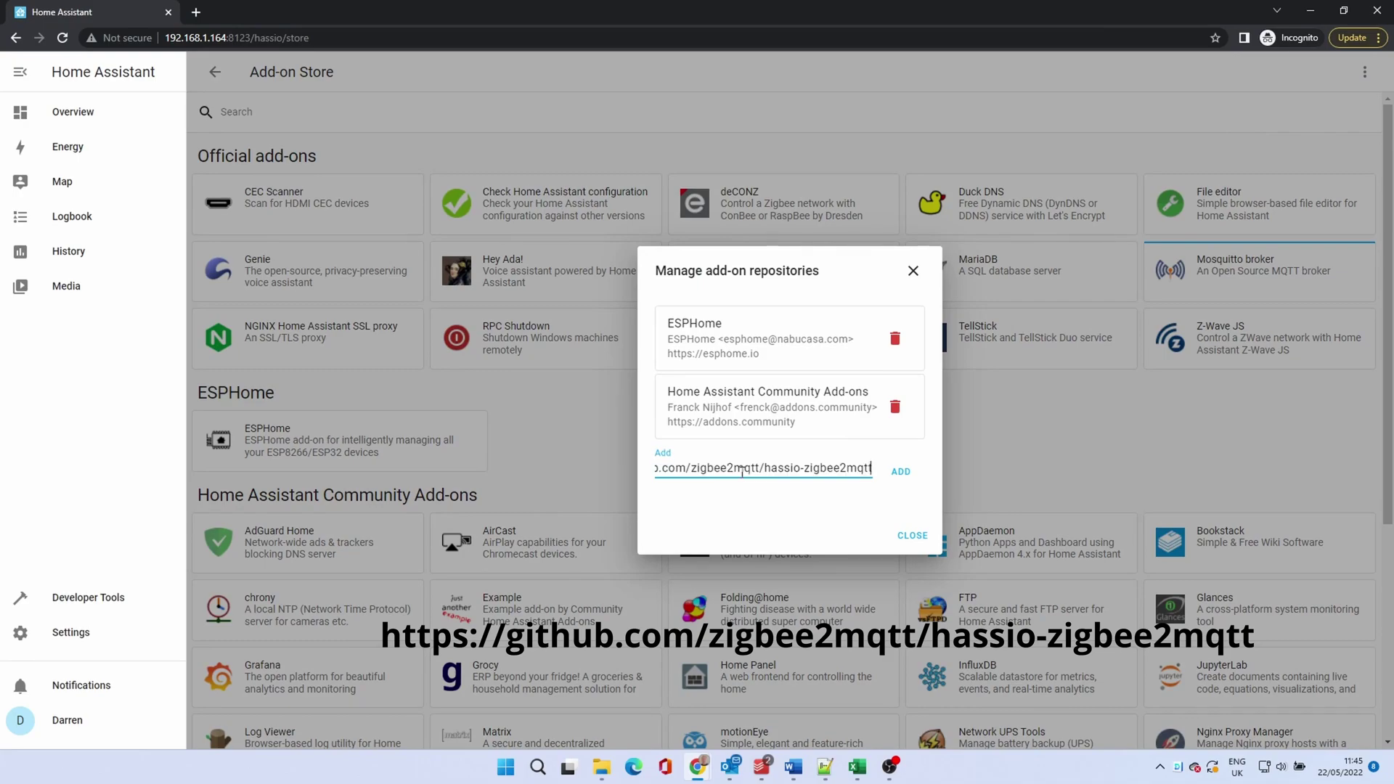
click(899, 473)
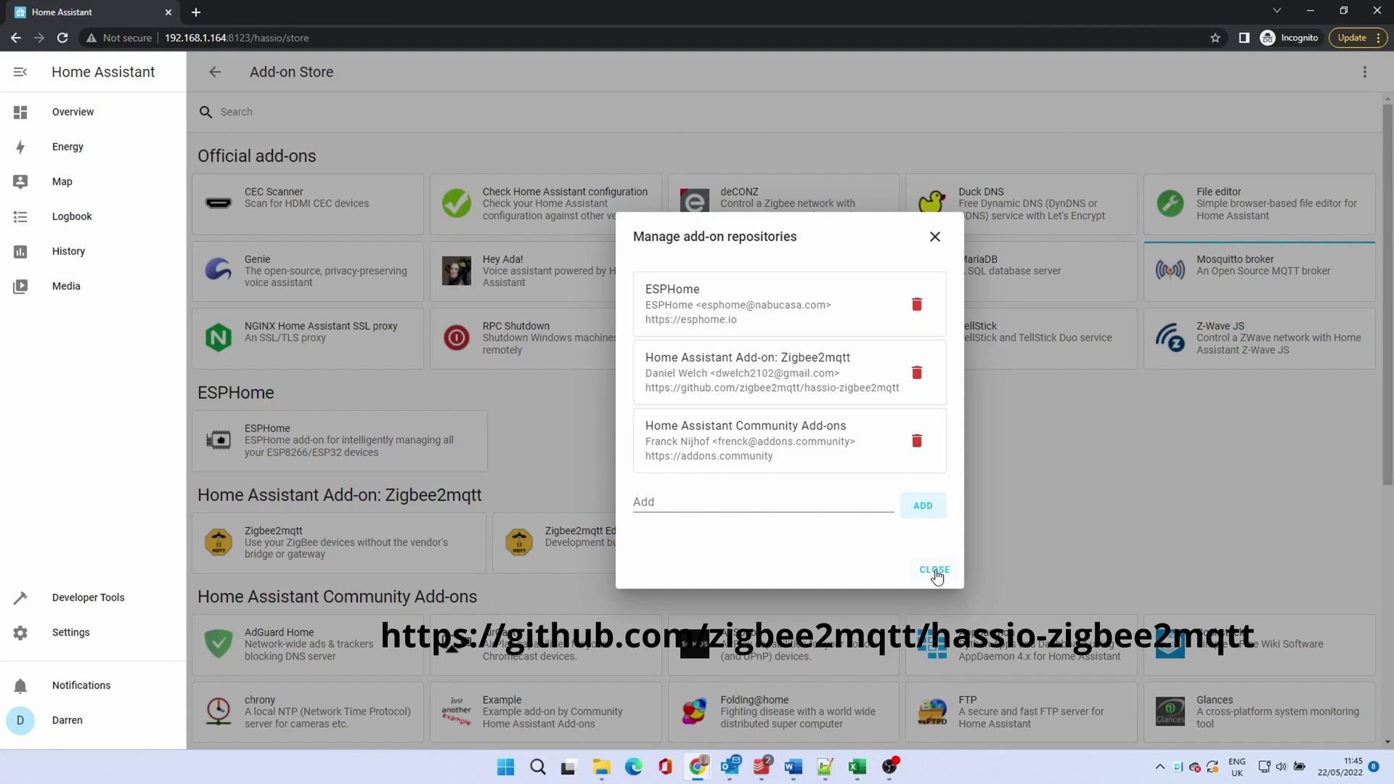
click(934, 569)
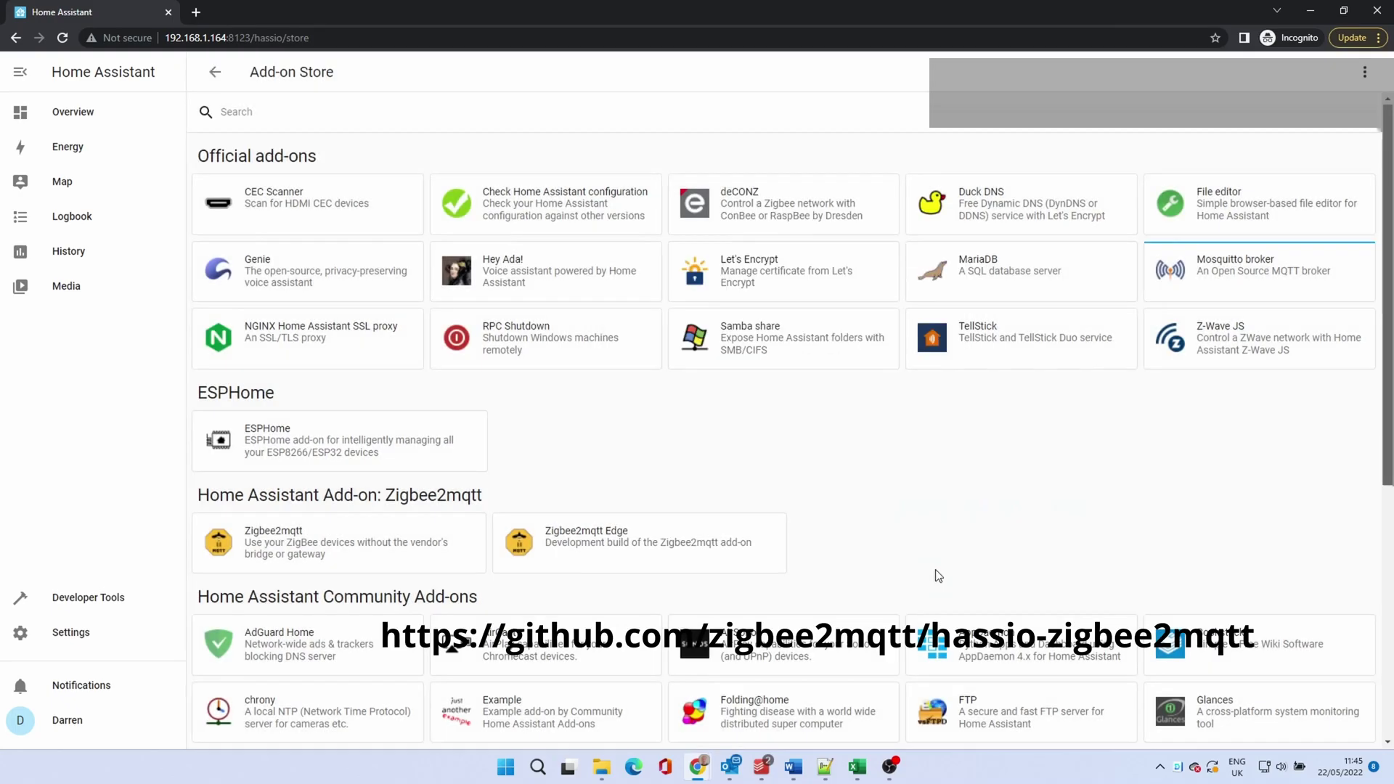
Step: Install the Zigbee2mqtt add-on version 1.25.1-1
click(352, 552)
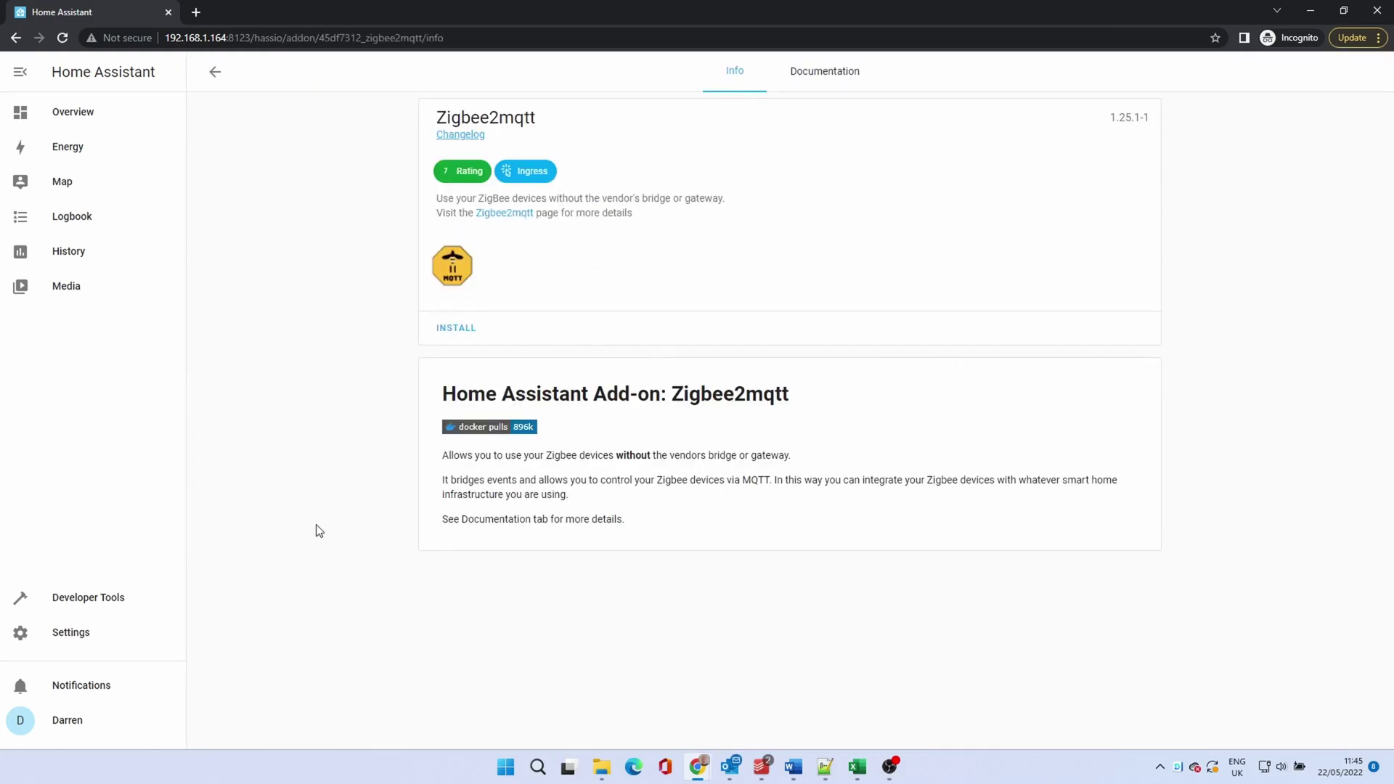
click(462, 333)
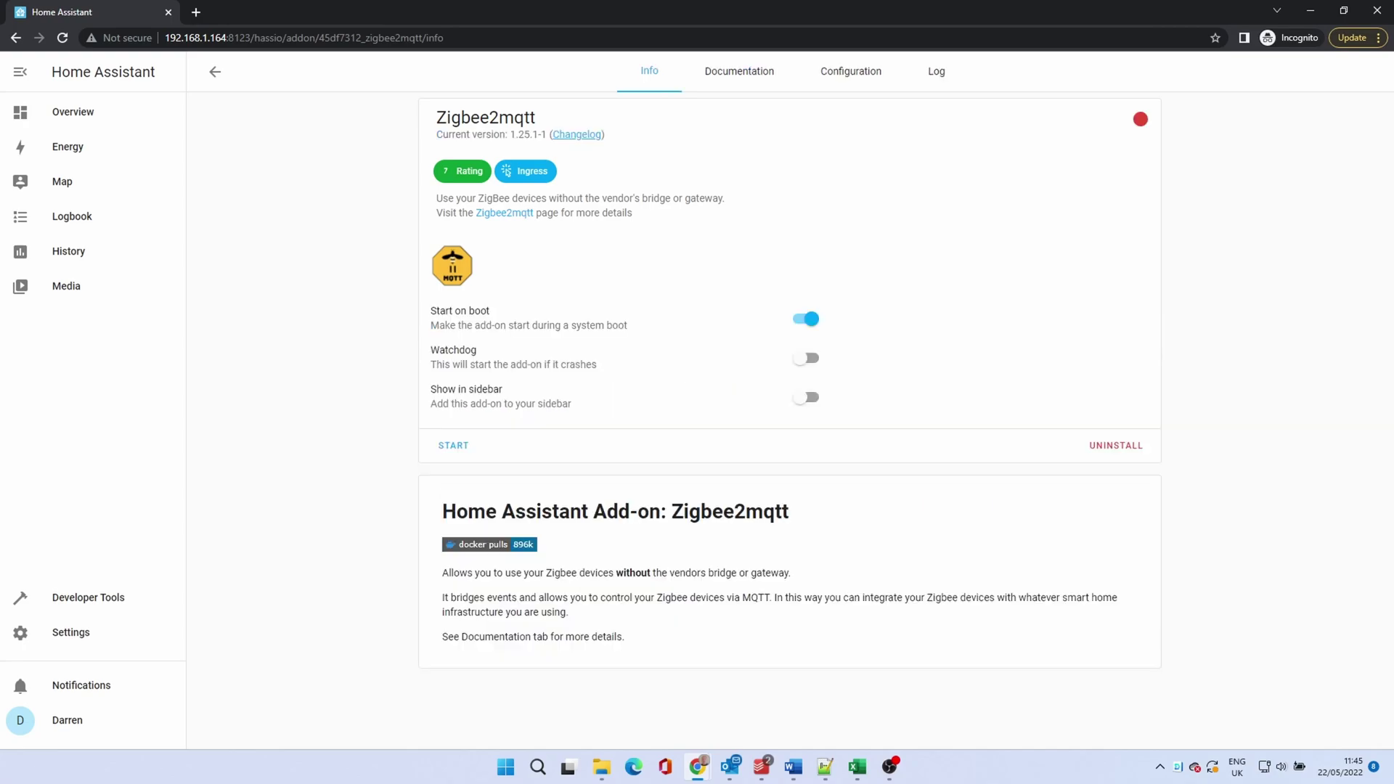
click(85, 634)
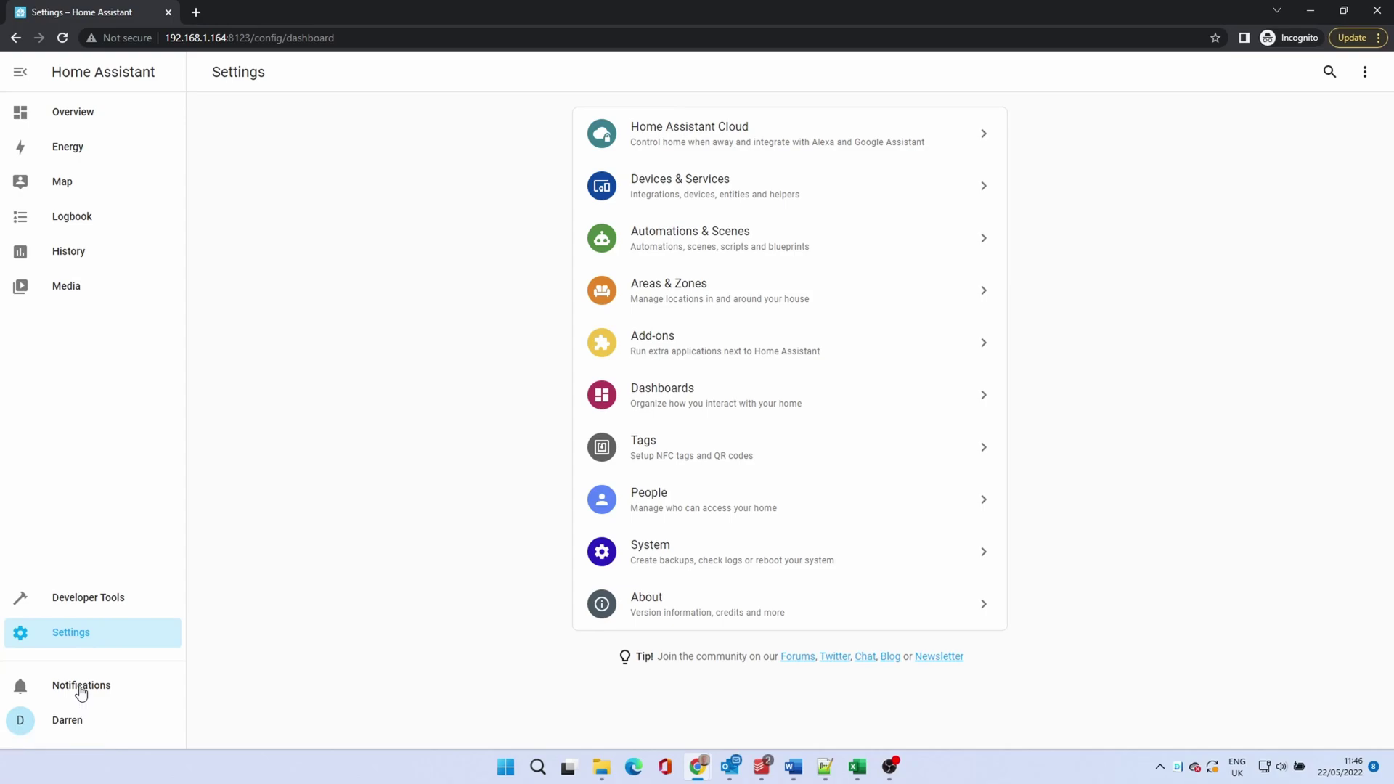
Step: Turn on Advanced Mode in the user profile
click(69, 721)
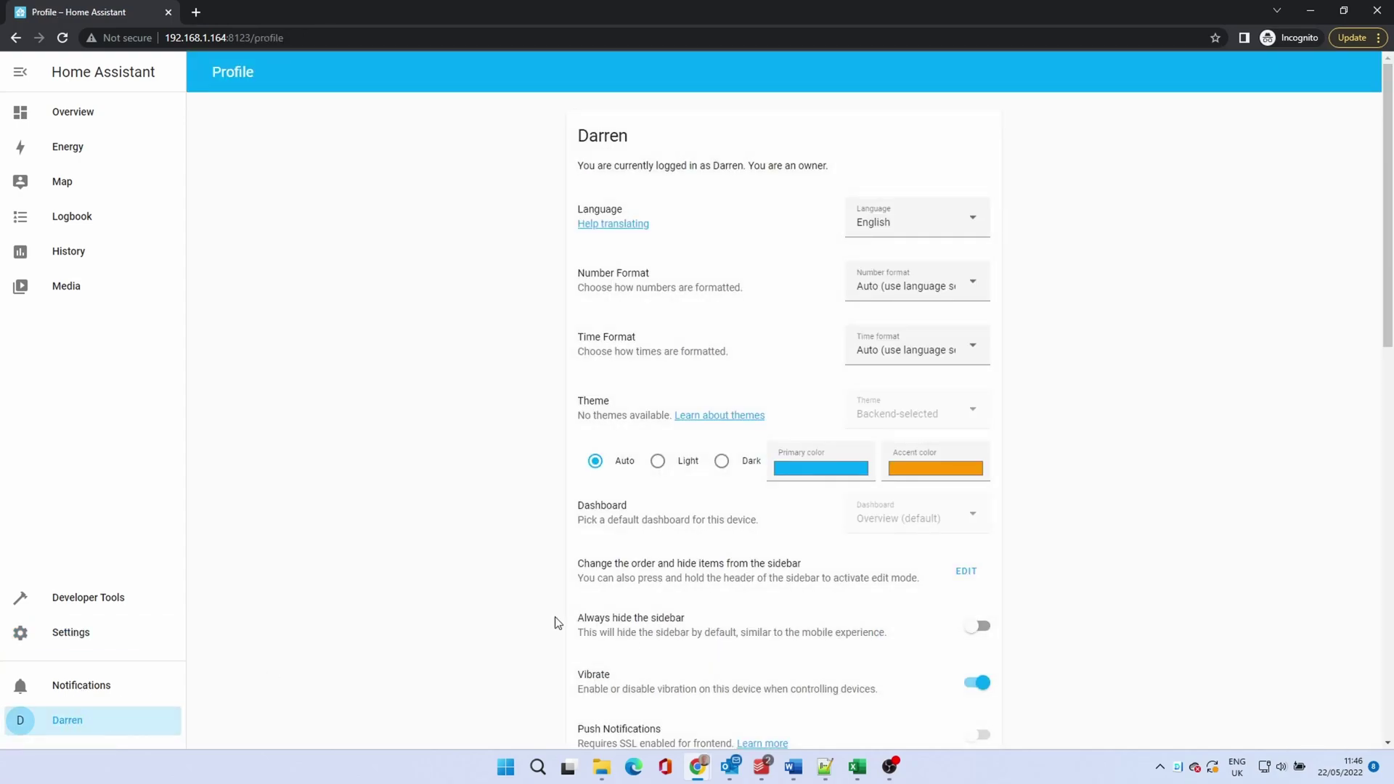
scroll(556, 623, down, 2)
click(982, 649)
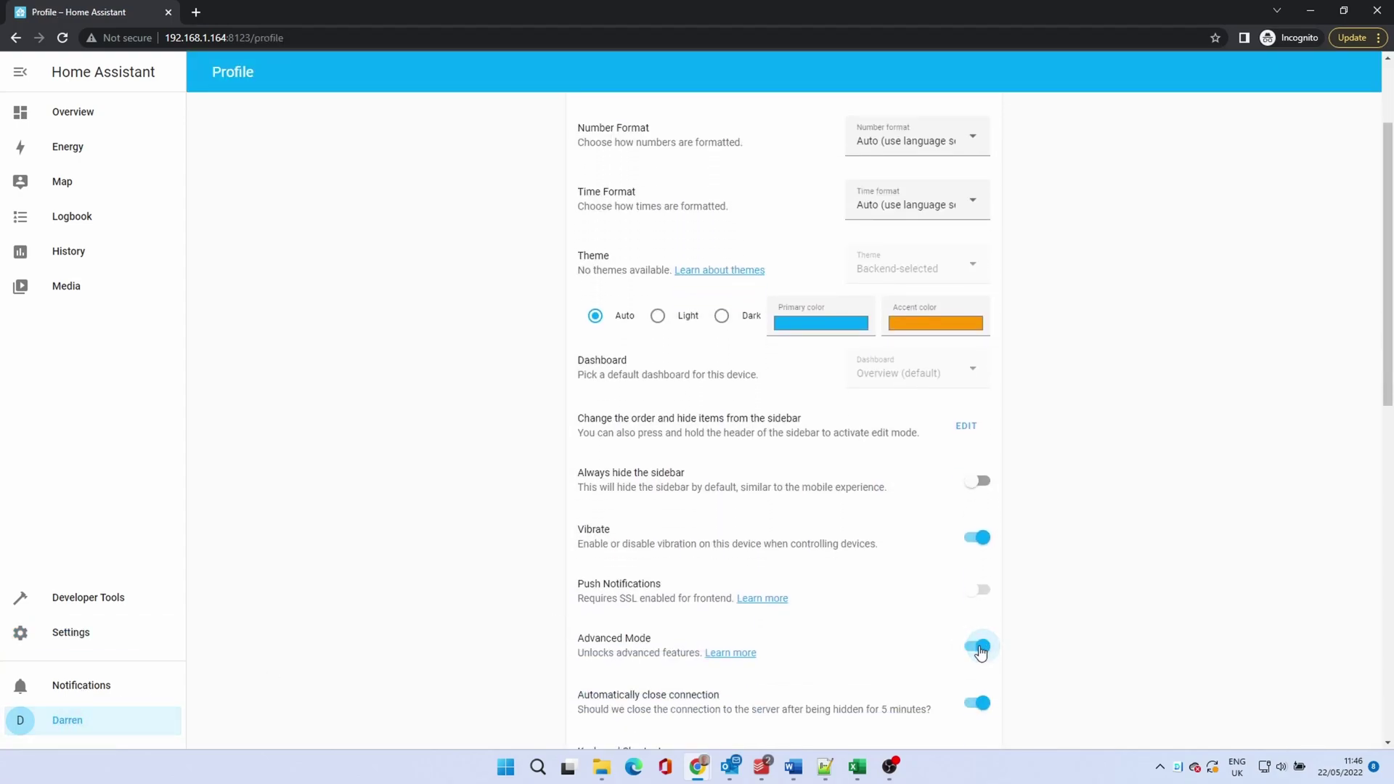
click(71, 632)
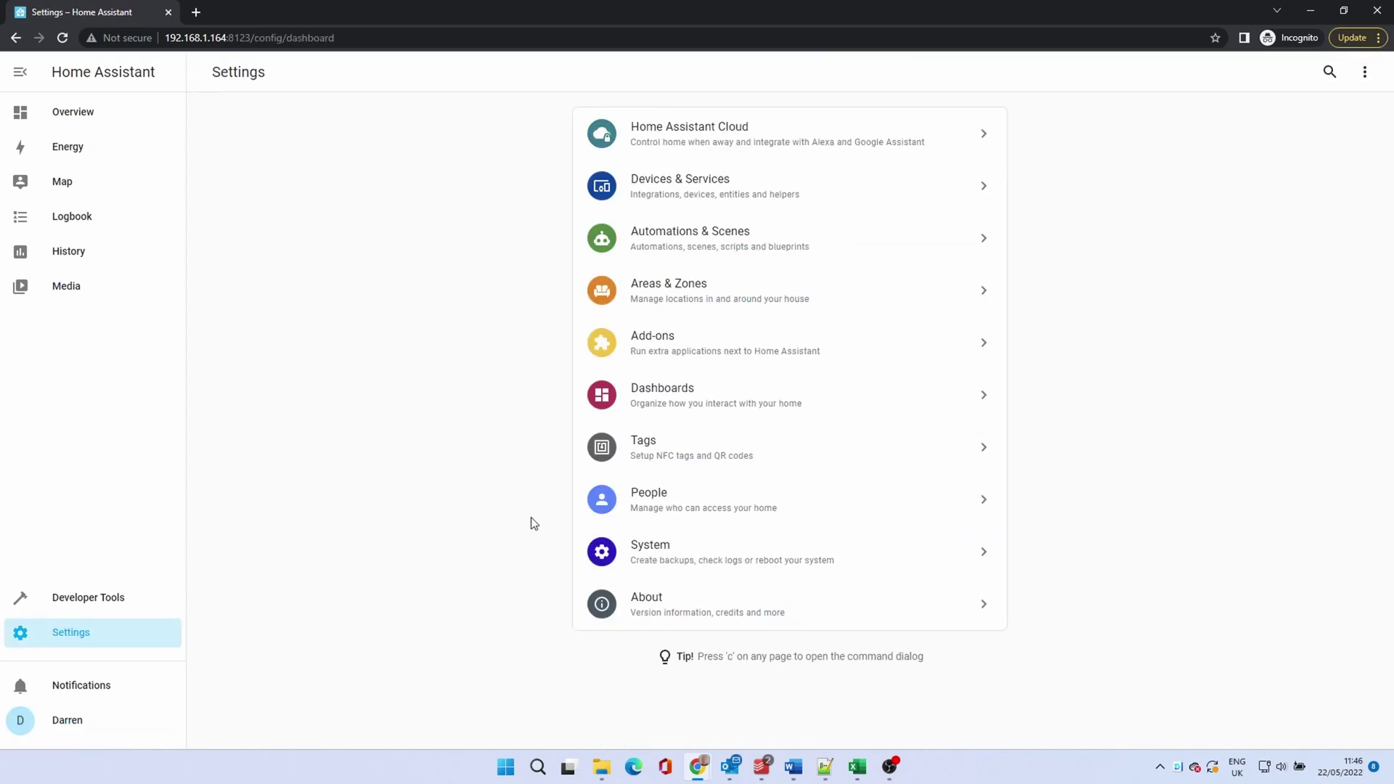
Step: Create user 'MQTT User' (username mqtt_user) with a password, restricted to local network login
click(692, 497)
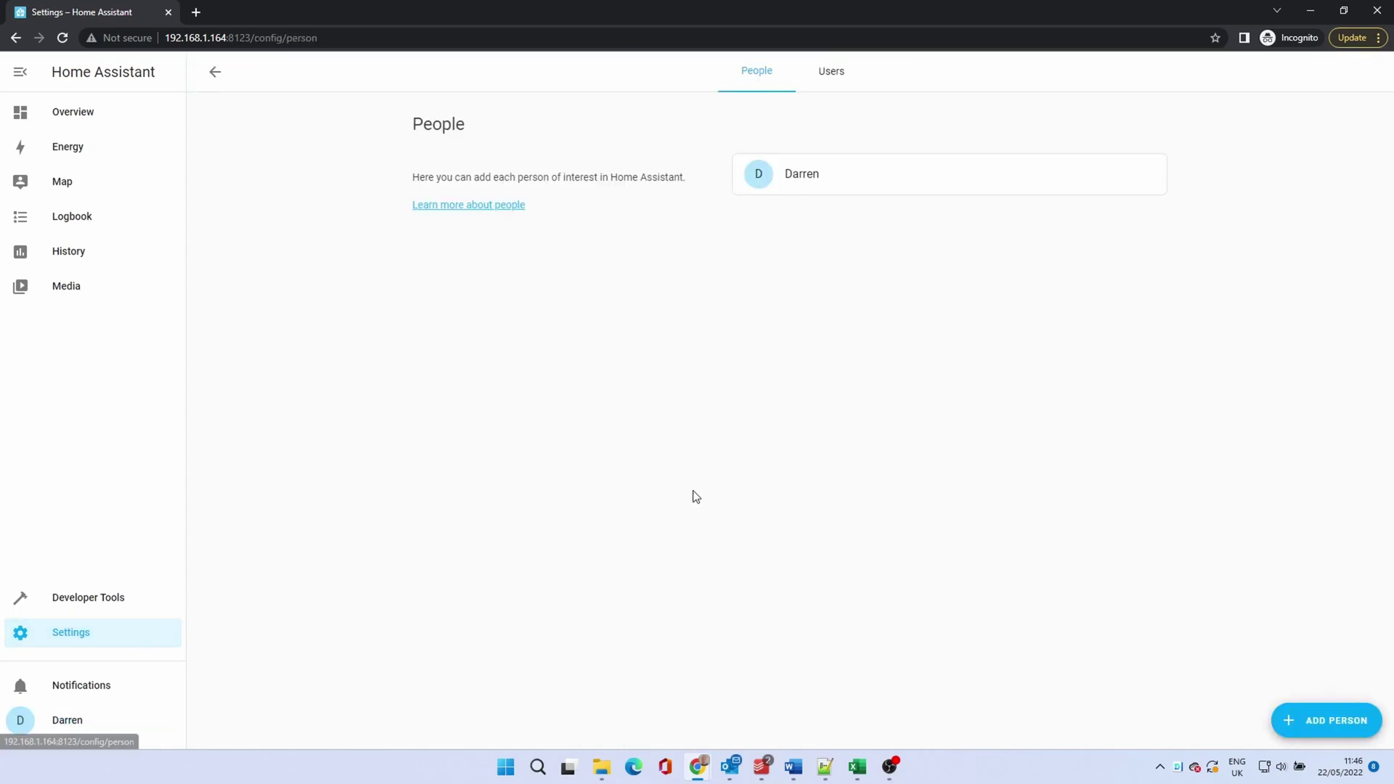
click(848, 76)
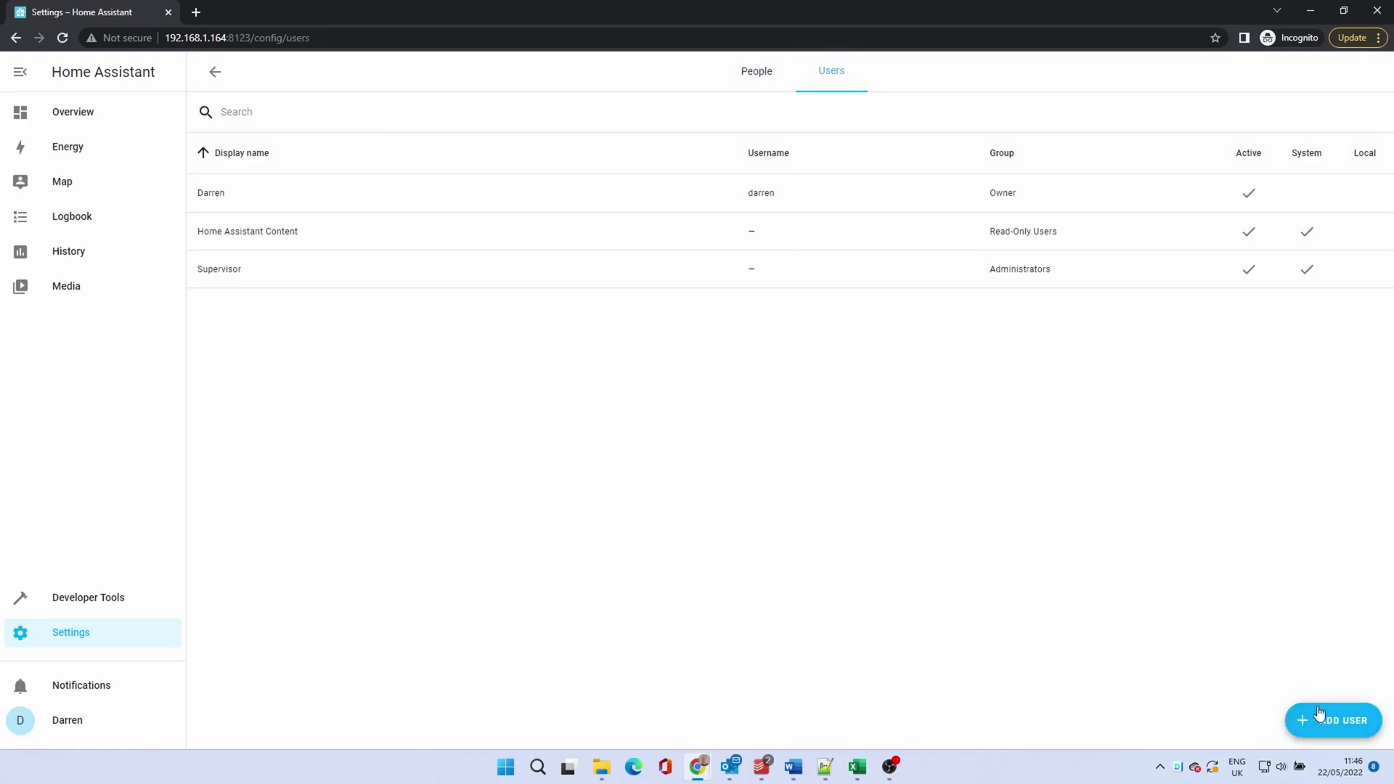
click(1324, 719)
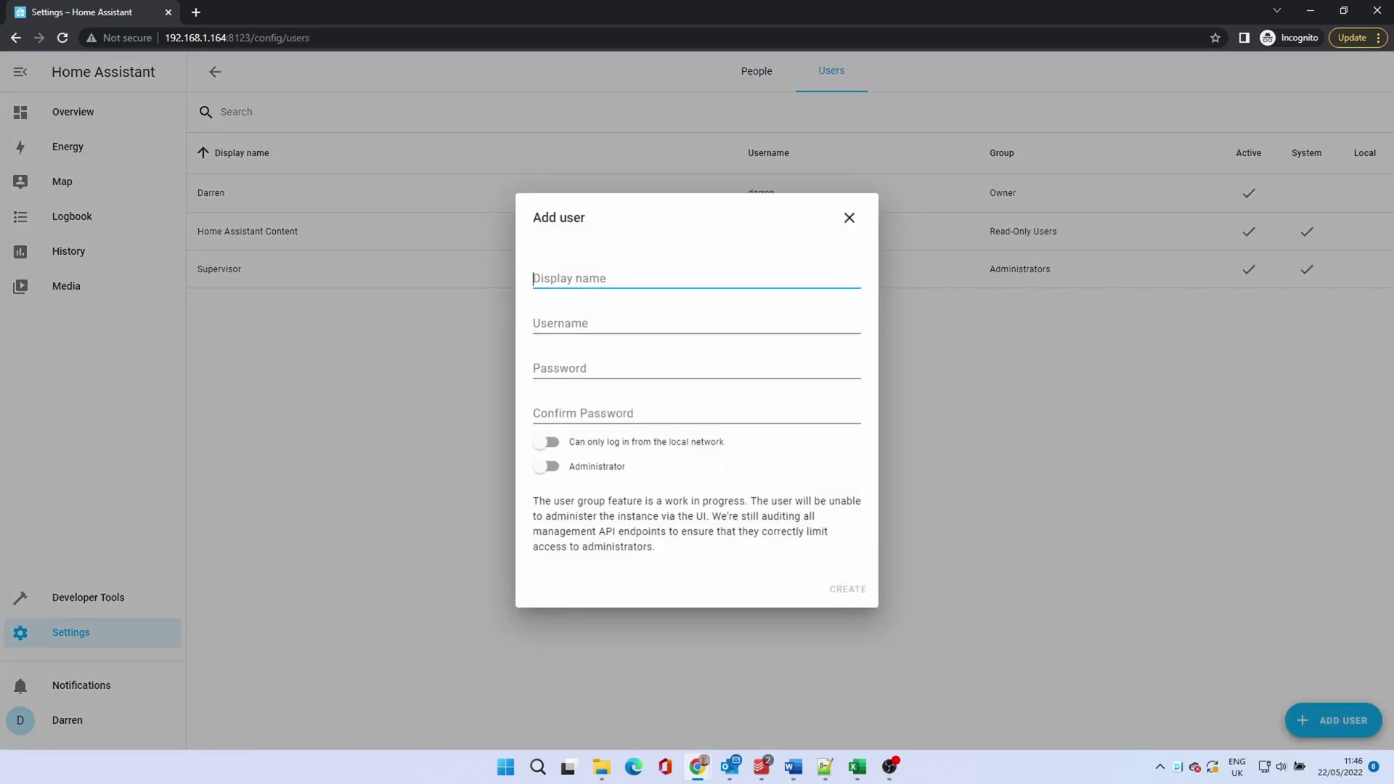
text(MQTT User)
key(Tab)
text(mqtt_user)
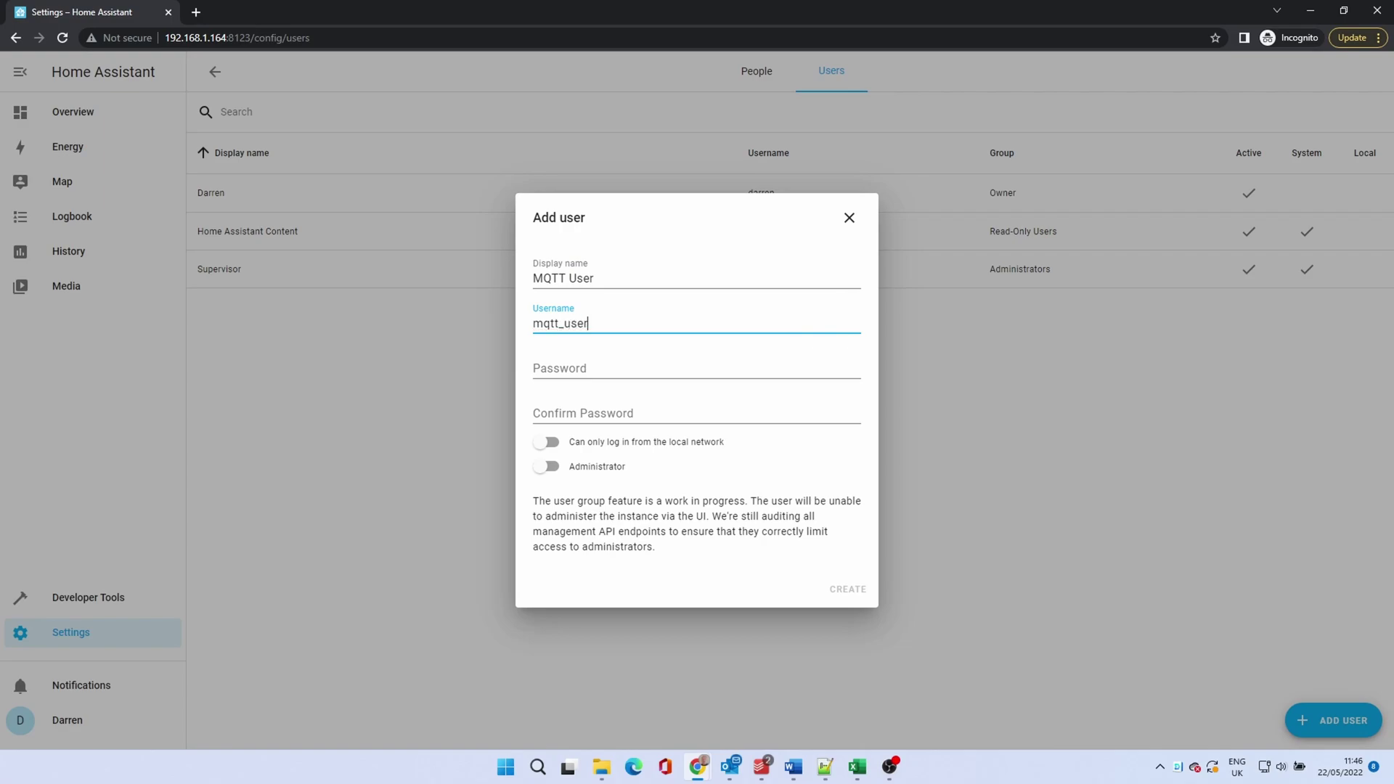
key(Tab)
text(********)
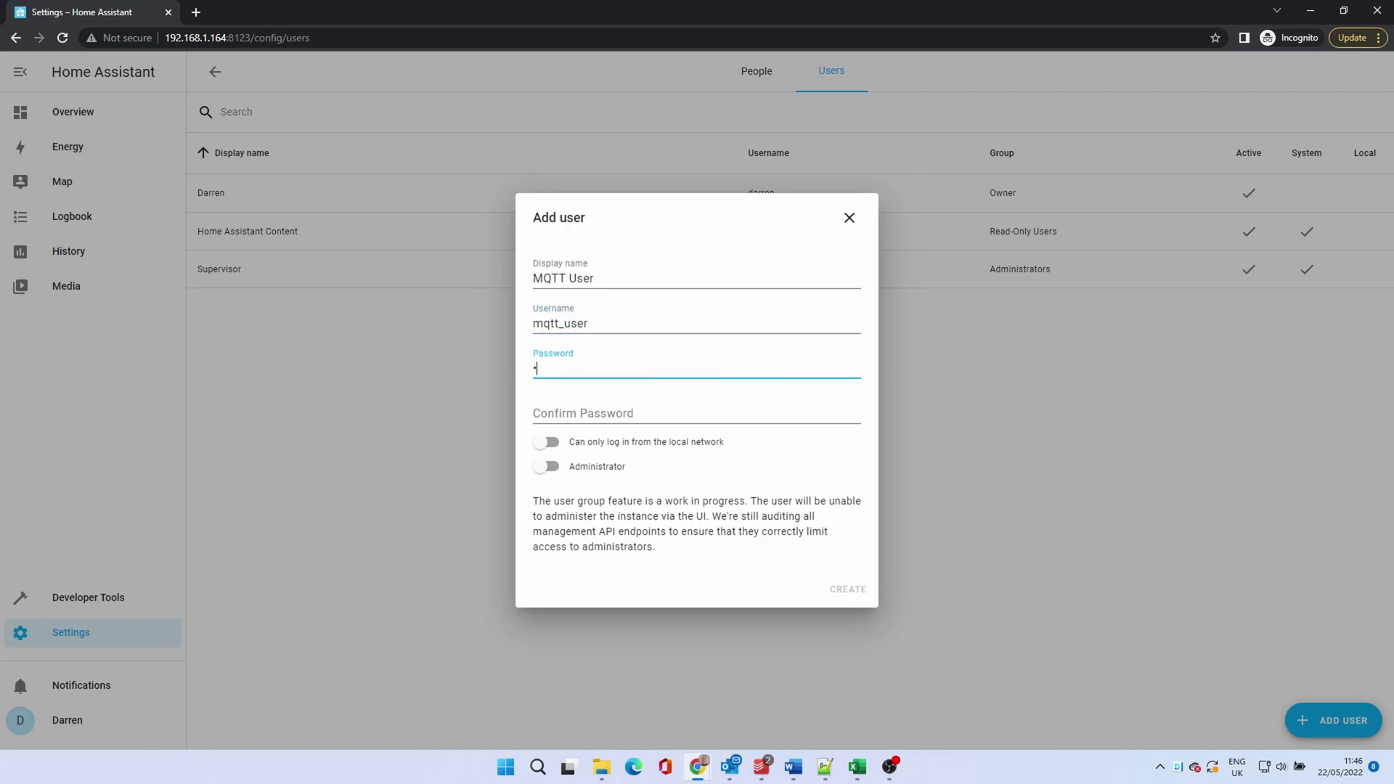
text(***)
key(Tab)
text(********)
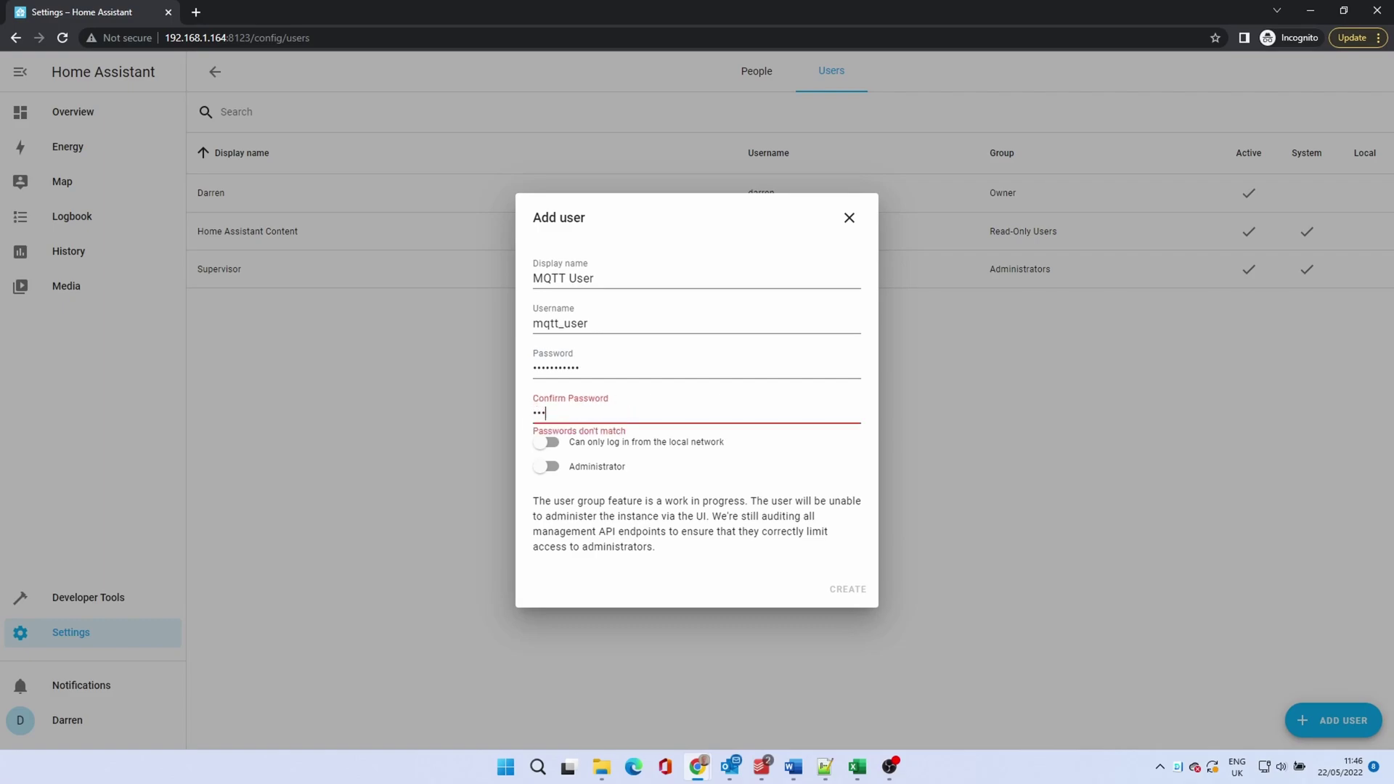
text(***)
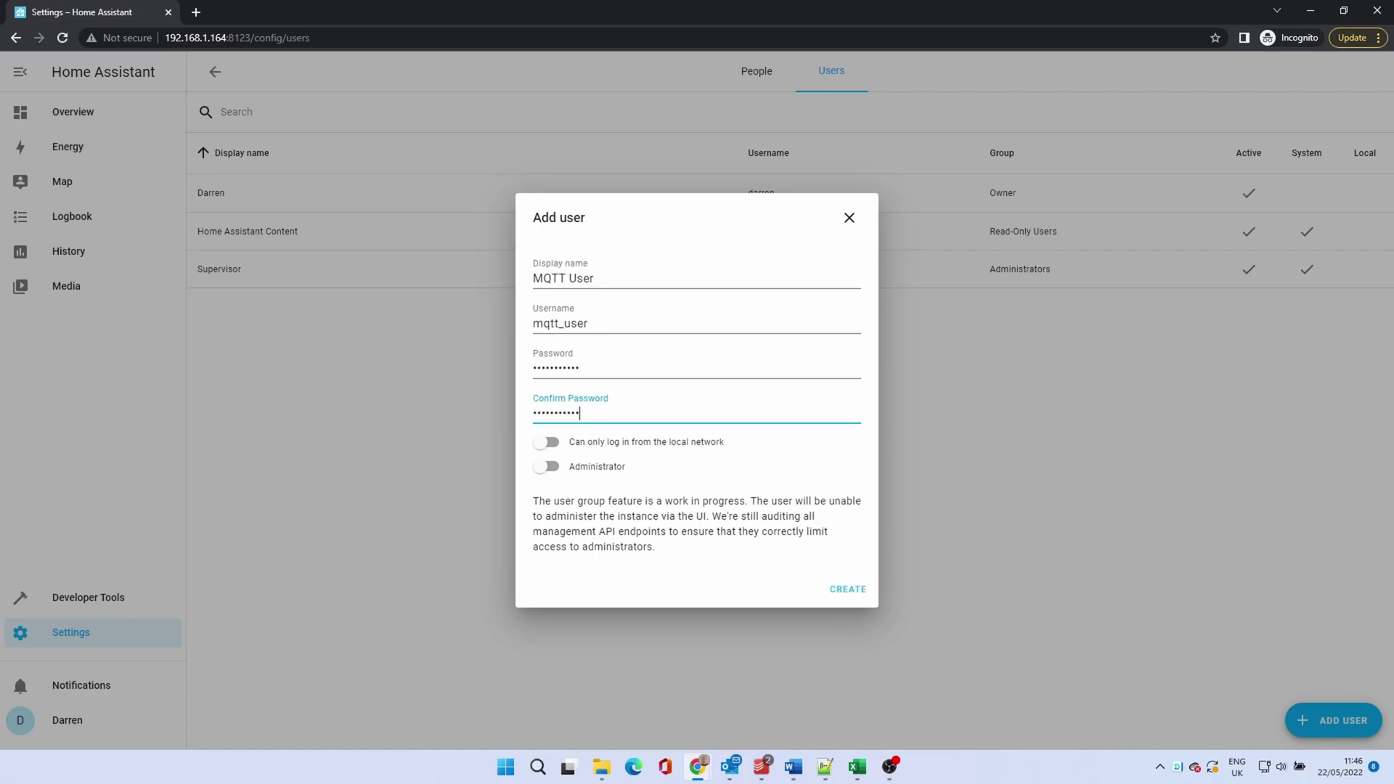
click(546, 442)
click(859, 594)
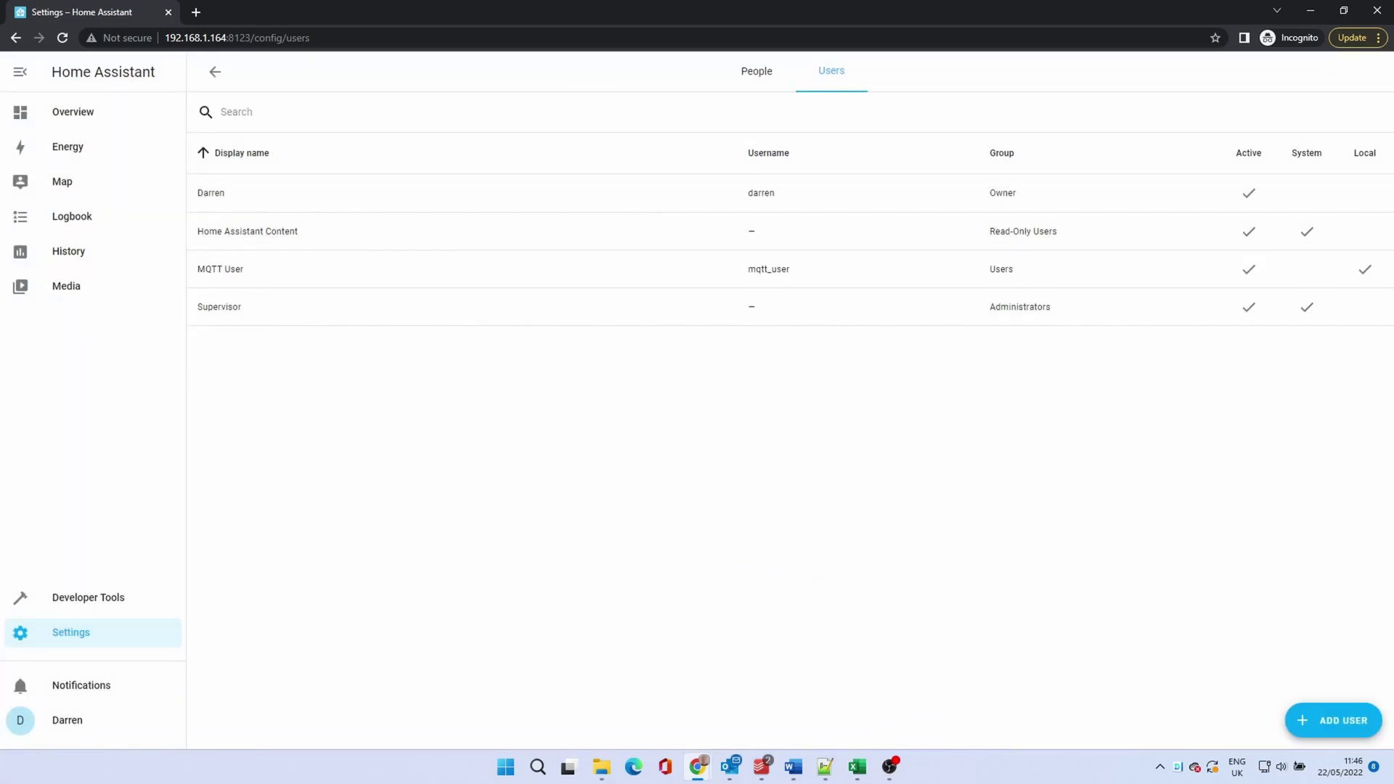
Step: Paste the MQTT base topic, user, password and server mqtt://192.168.1.164:1883 into Zigbee2mqtt's mqtt options
click(81, 635)
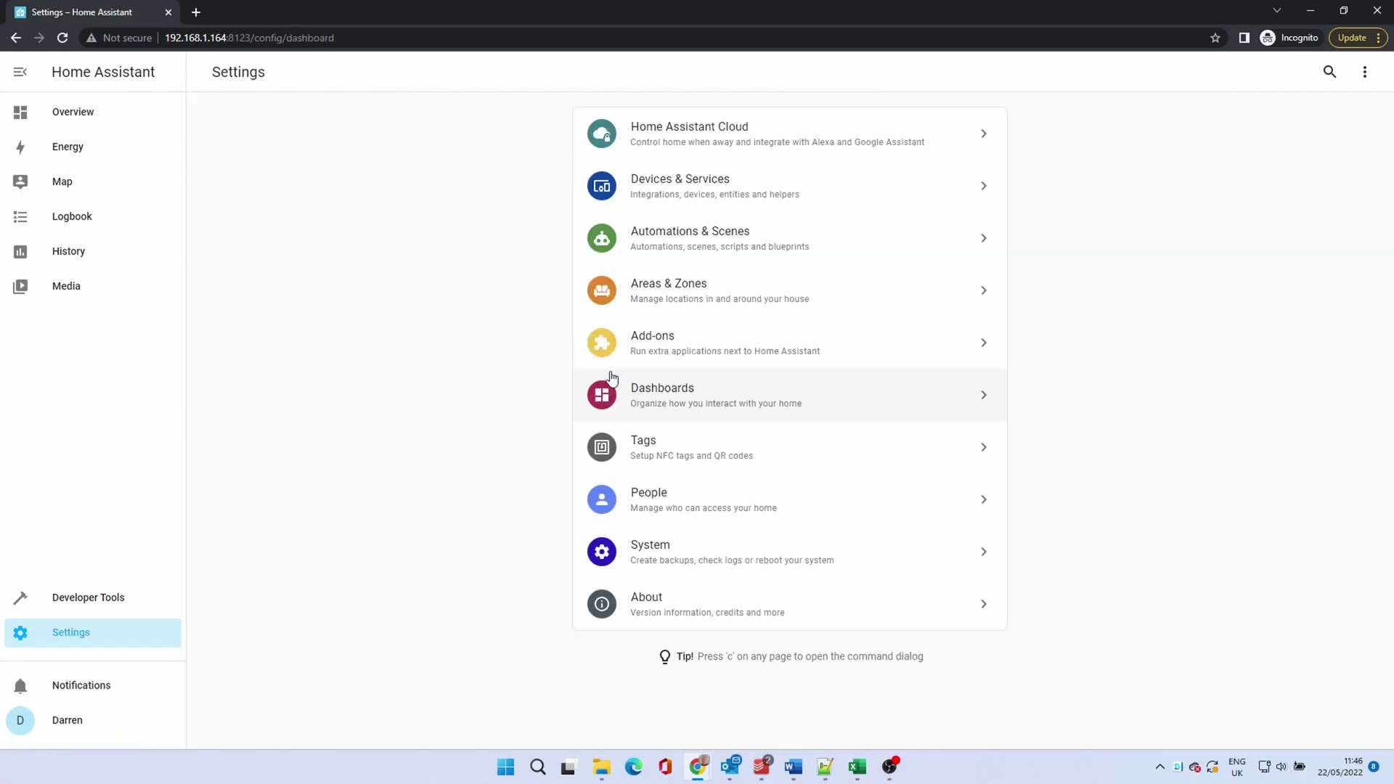
click(656, 338)
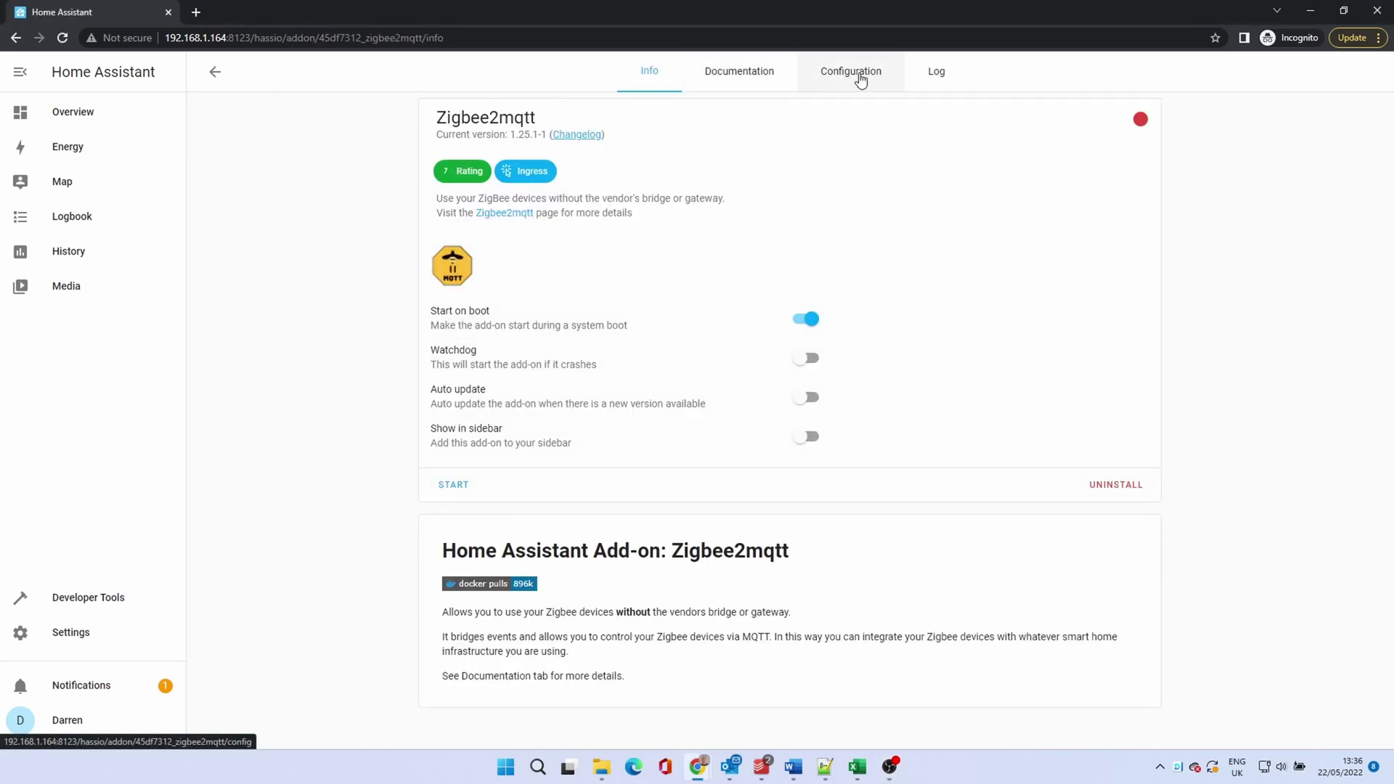
click(858, 77)
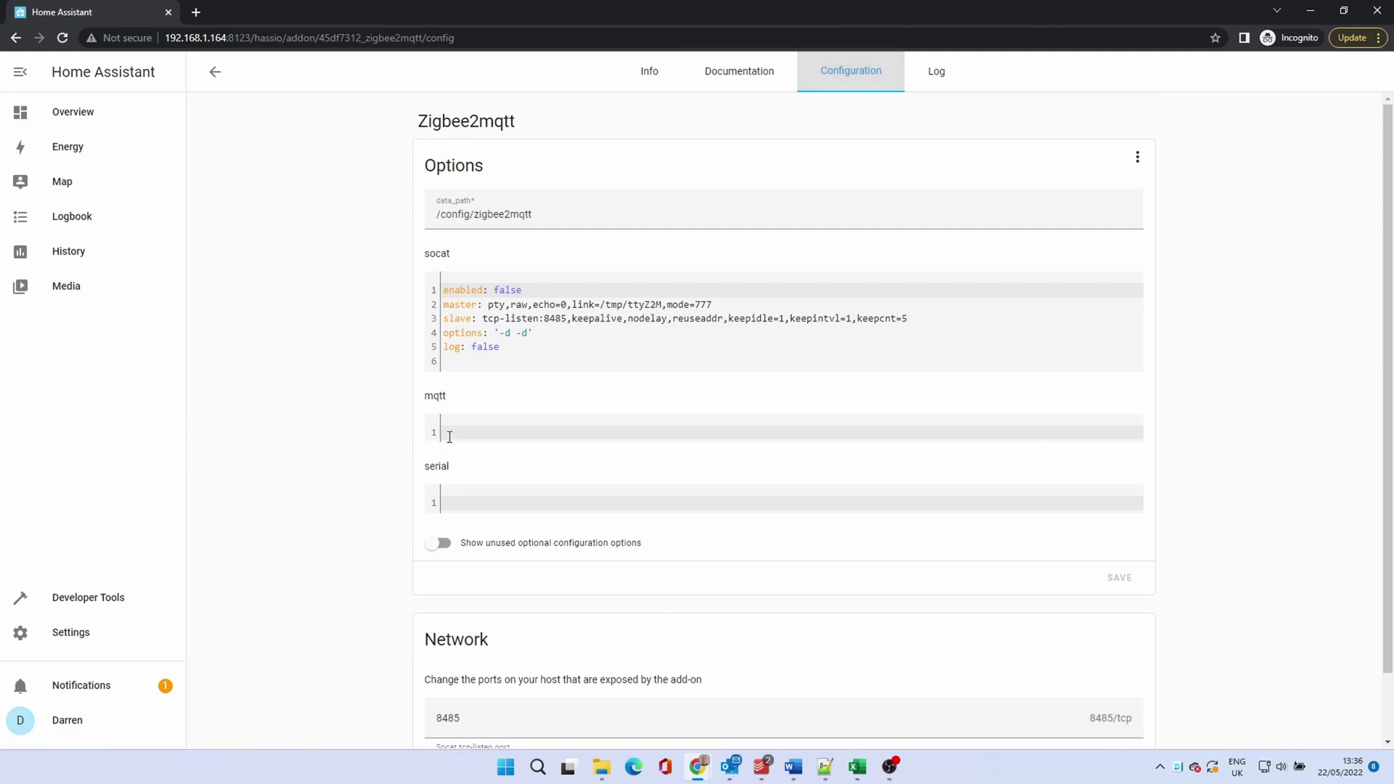
click(450, 433)
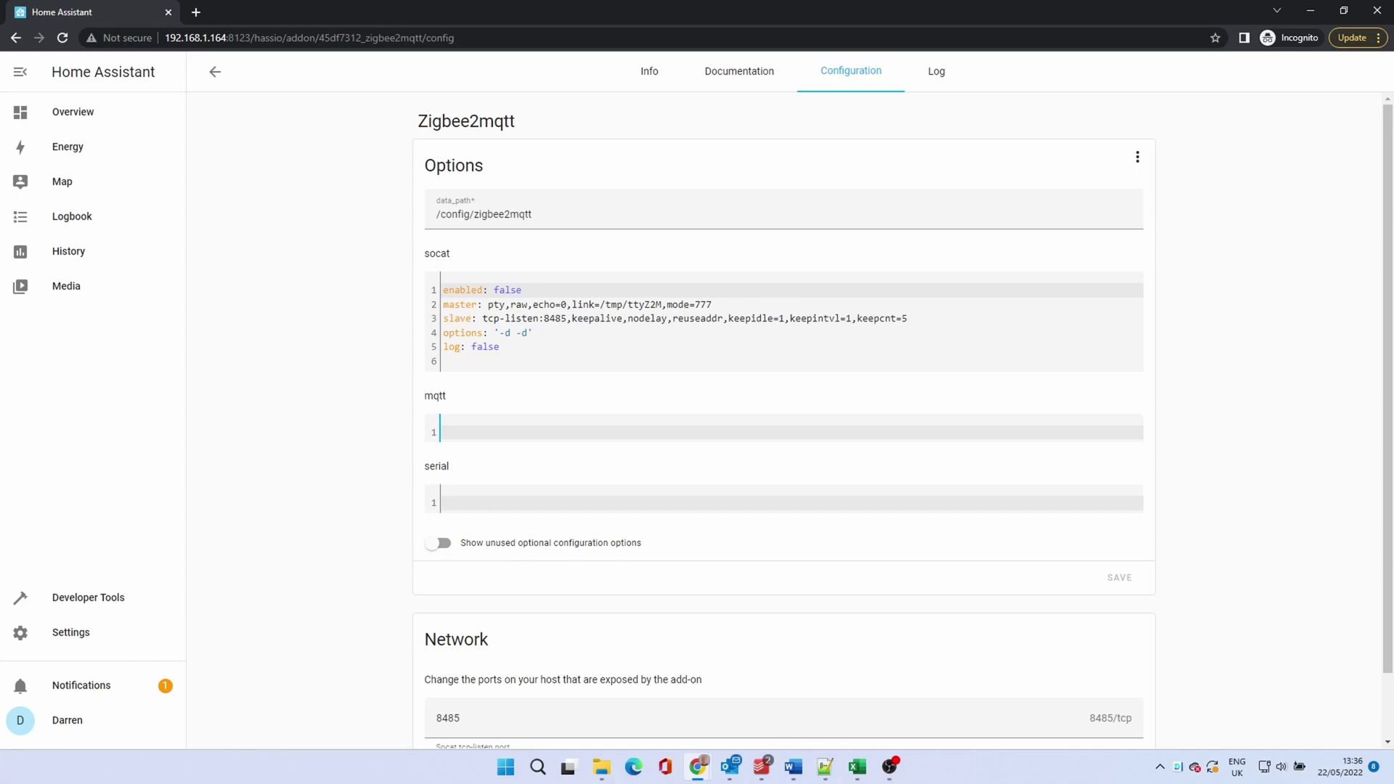
key(ctrl+v)
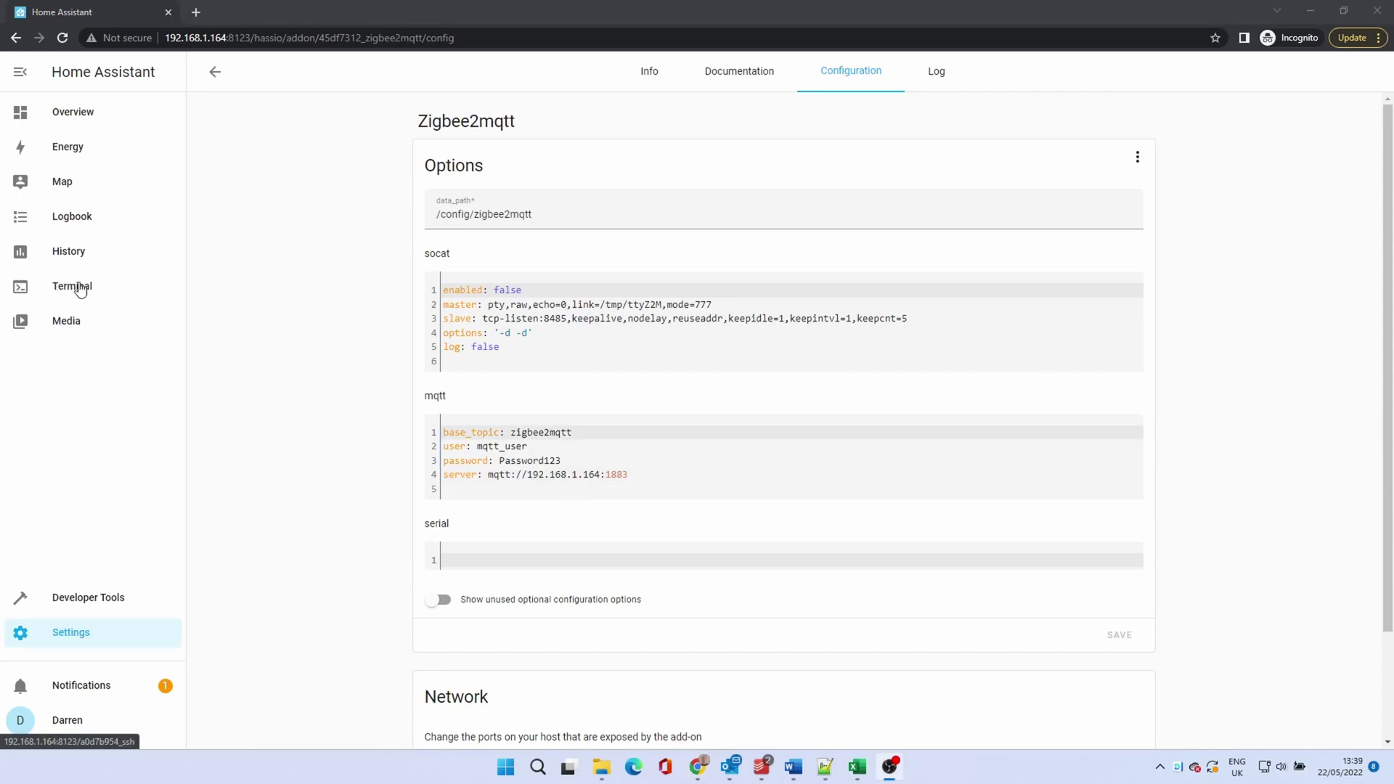
click(21, 290)
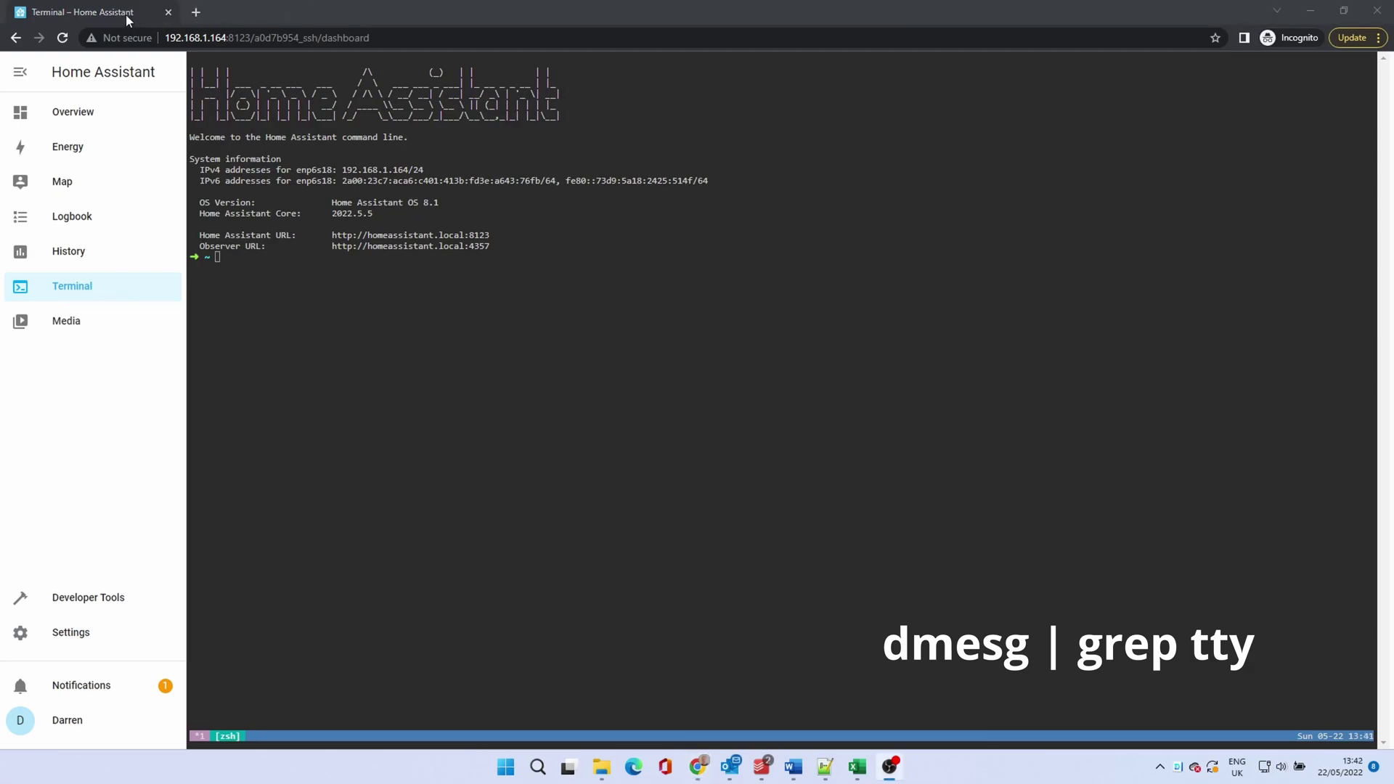
Step: Run dmesg | grep tty in the Terminal and select the cp210x ttyUSB0 line
click(127, 18)
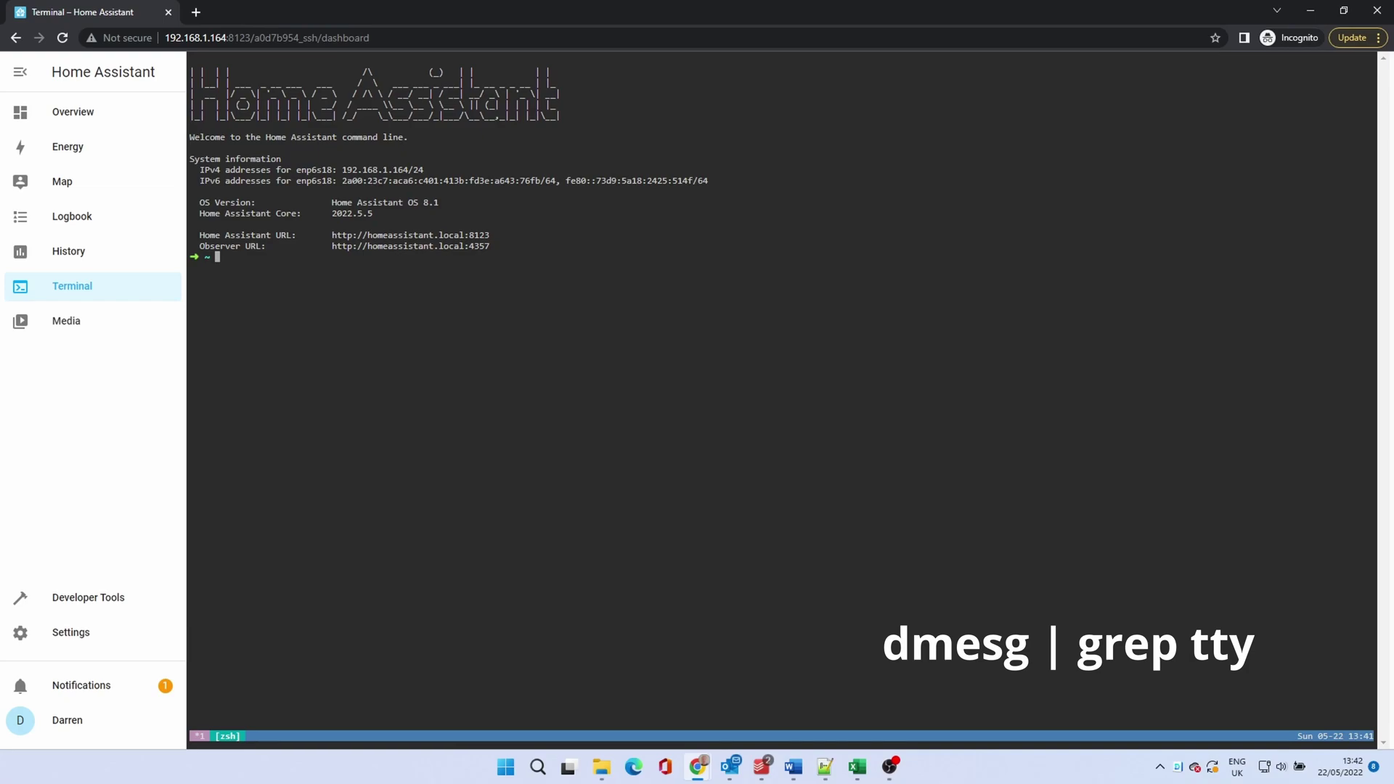
text(dmesg | grep tty)
key(Return)
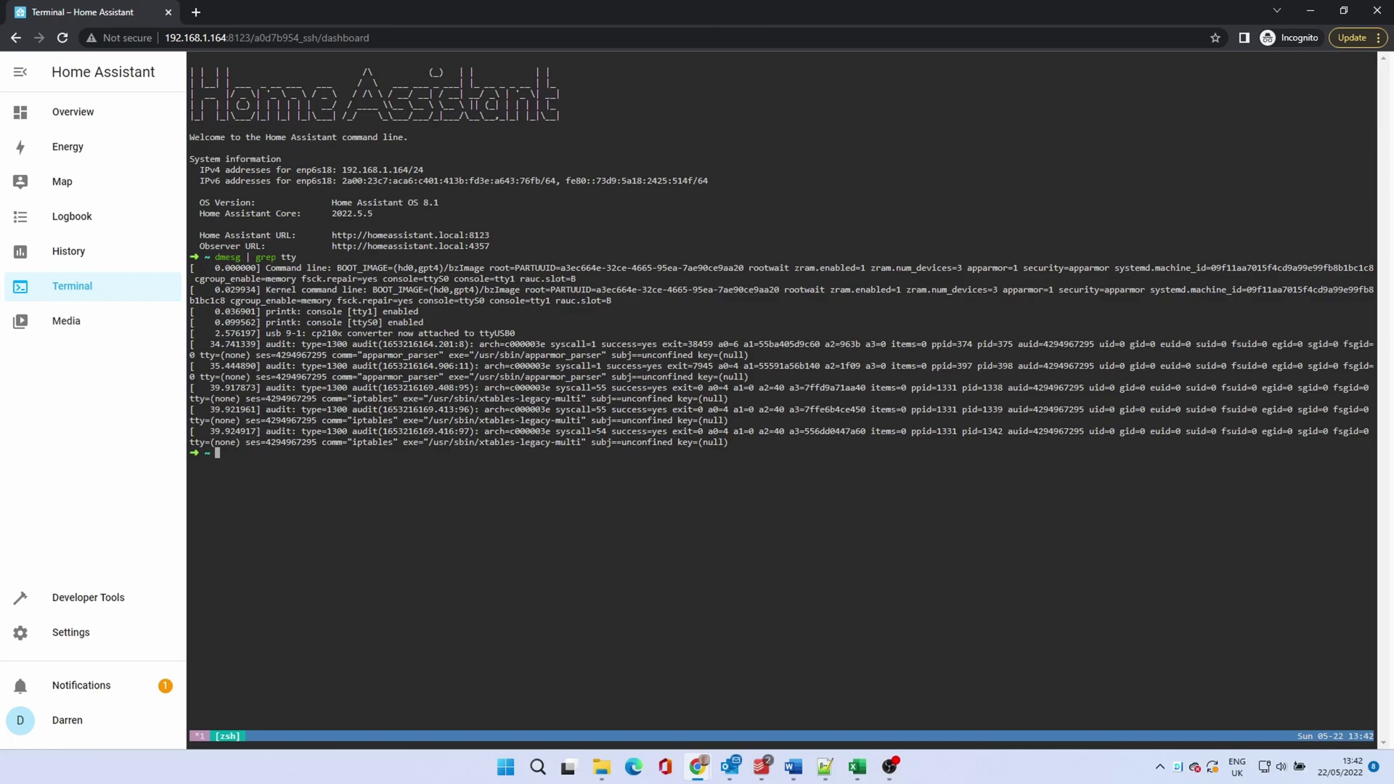
click(314, 333)
drag(370, 333, 517, 334)
key(alt+Tab)
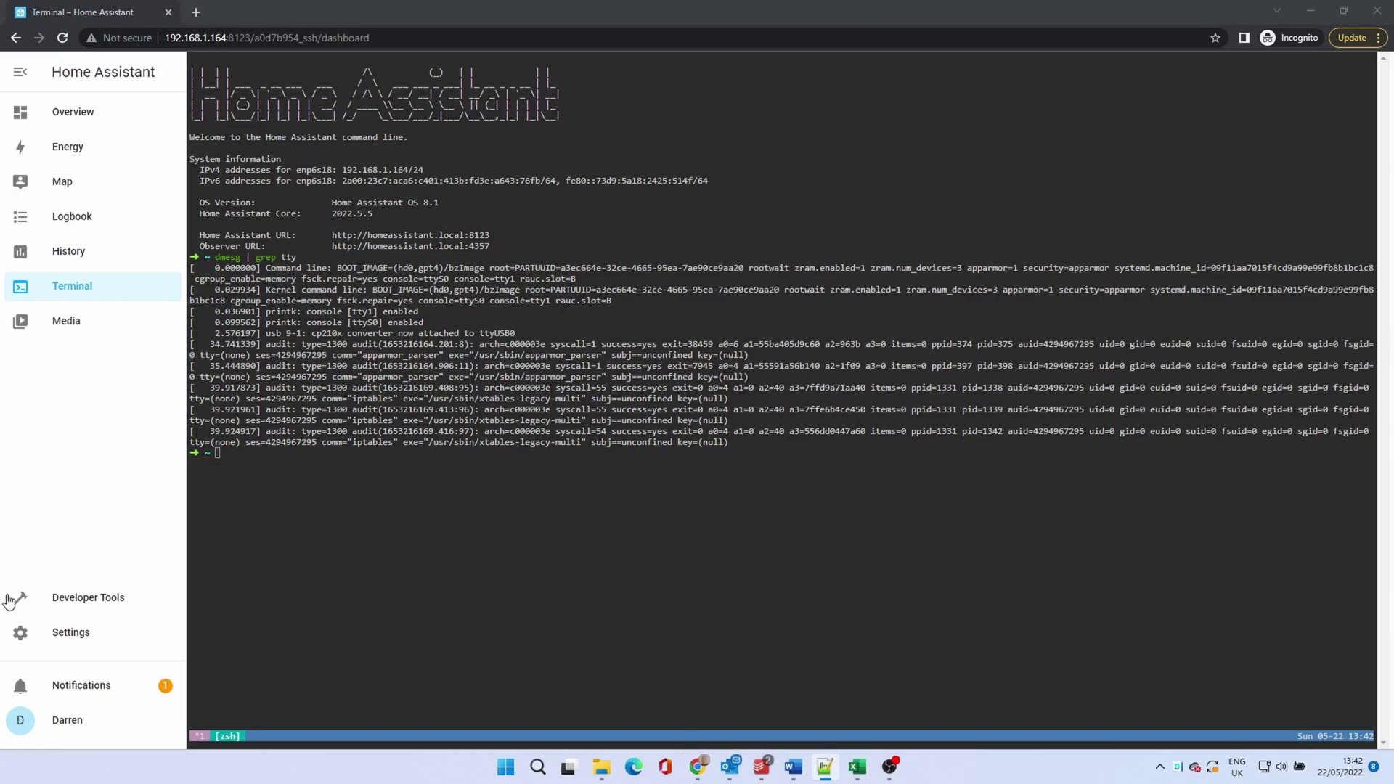
Step: Save 'port: /dev/ttyUSB0' as Zigbee2mqtt's serial option
click(87, 635)
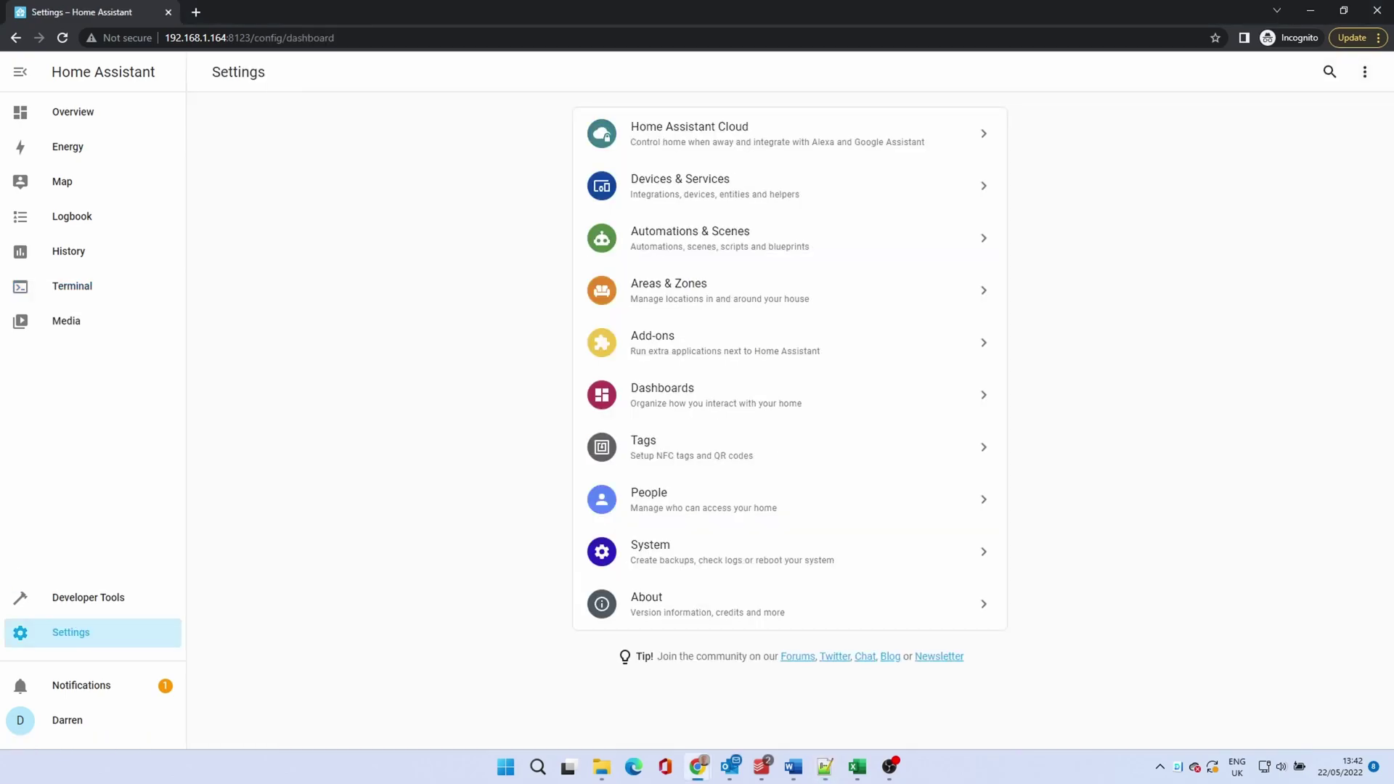
click(663, 356)
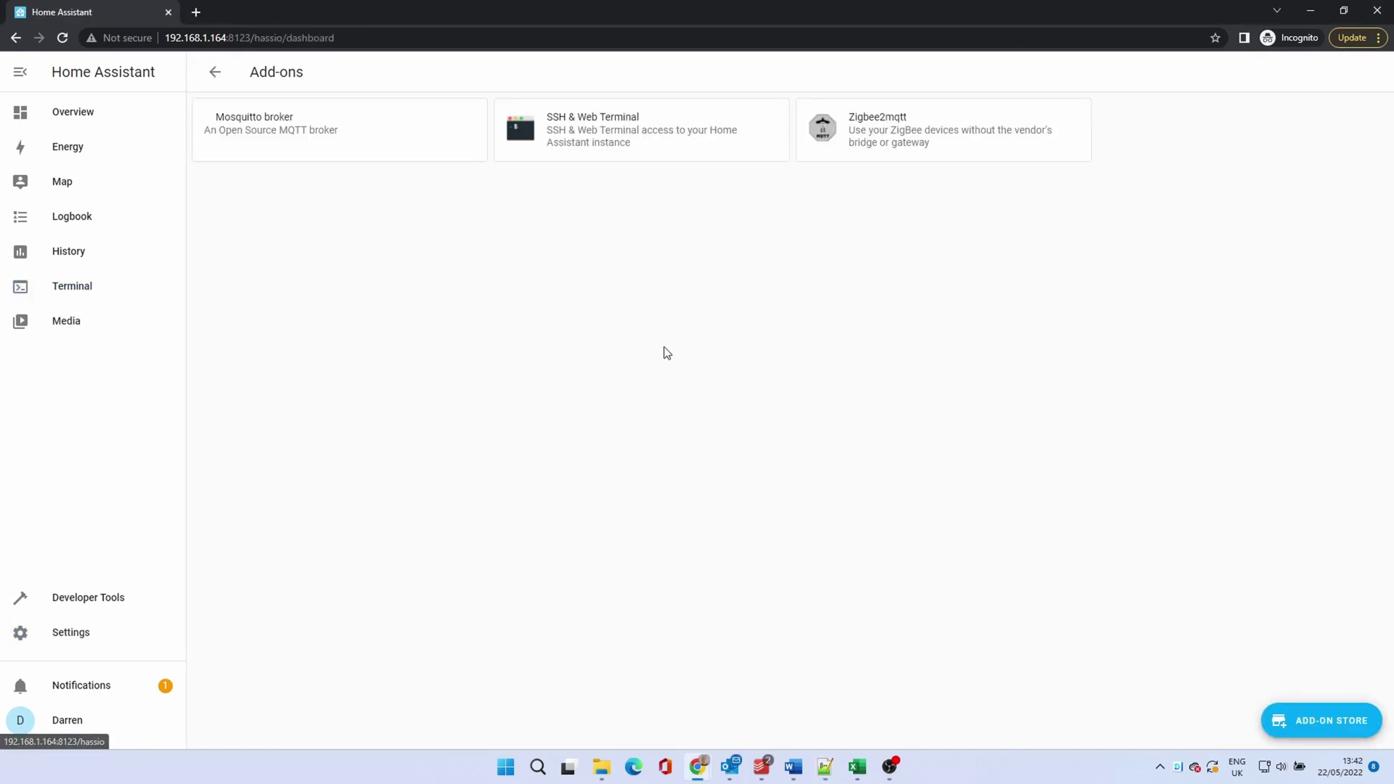
click(868, 149)
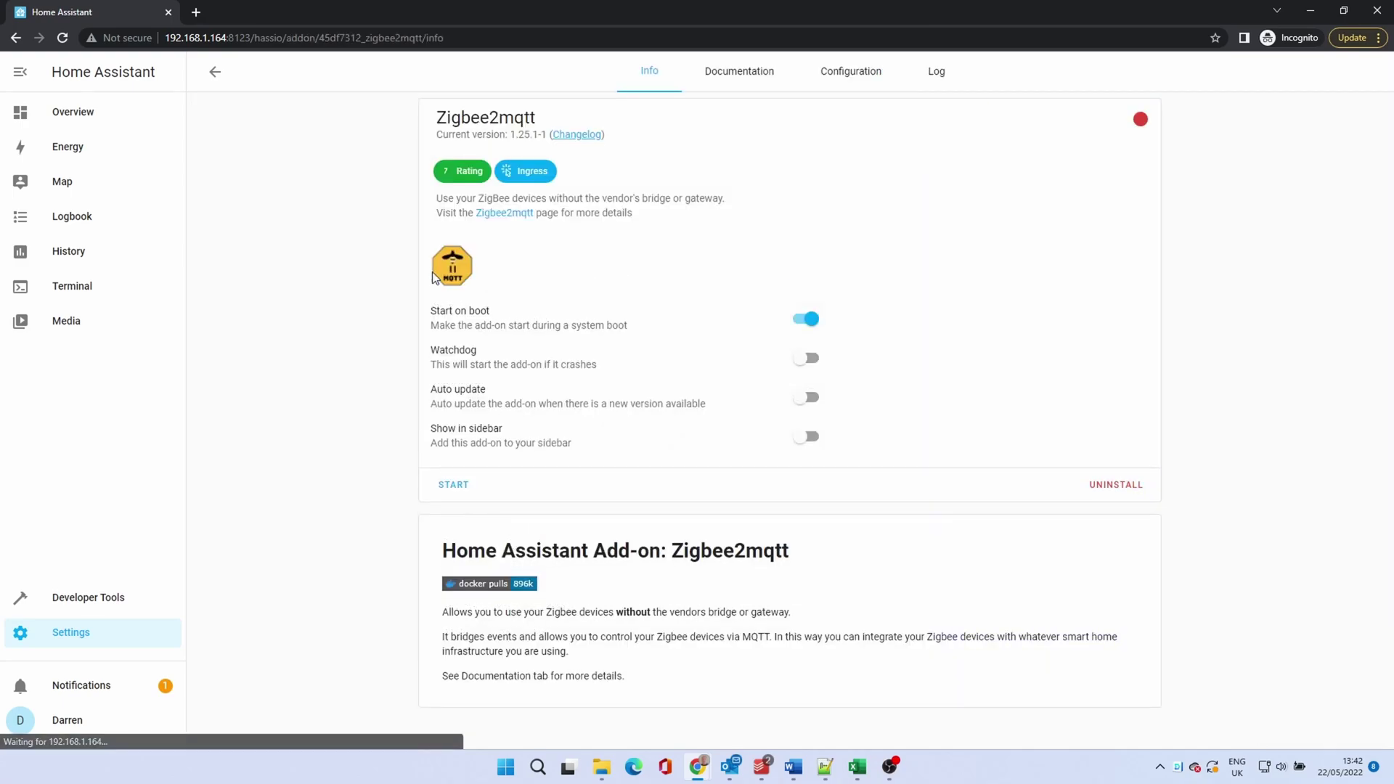
click(847, 70)
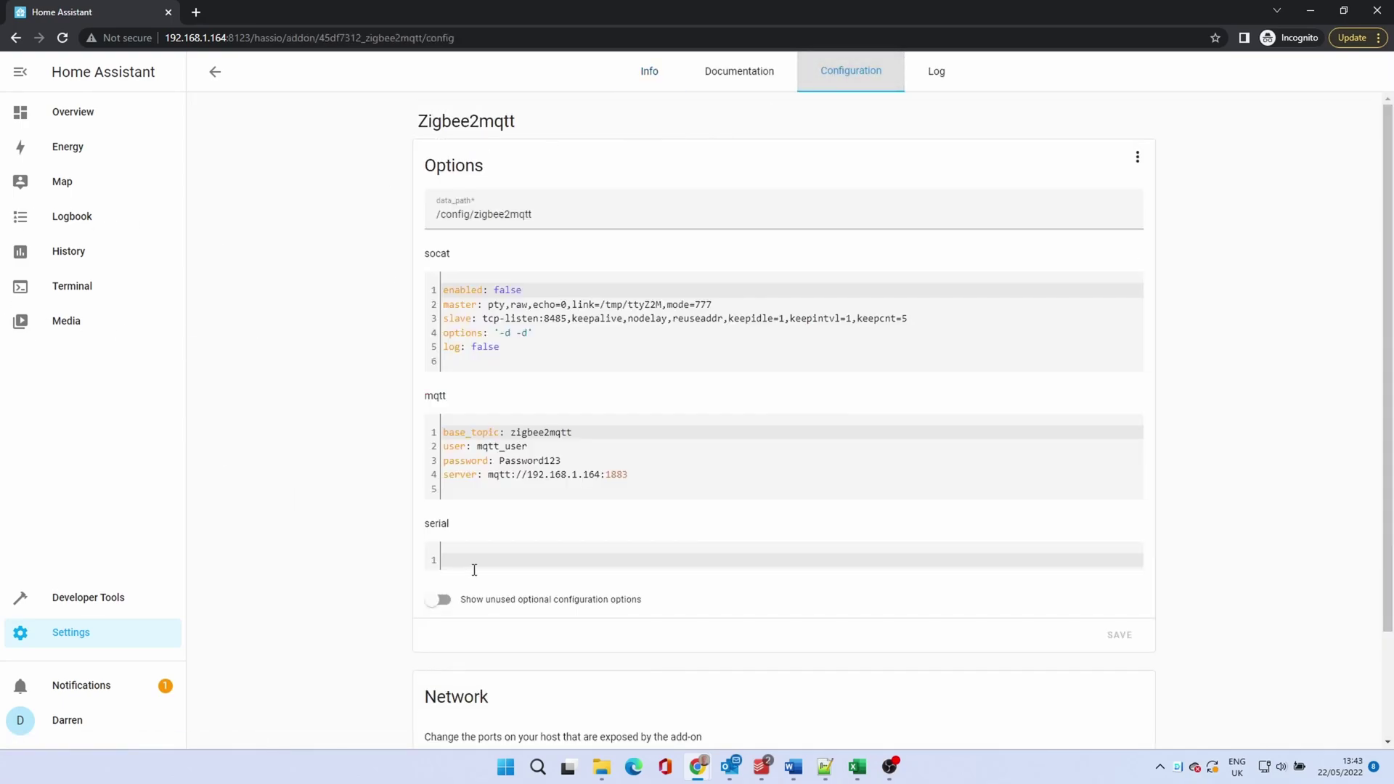
click(472, 560)
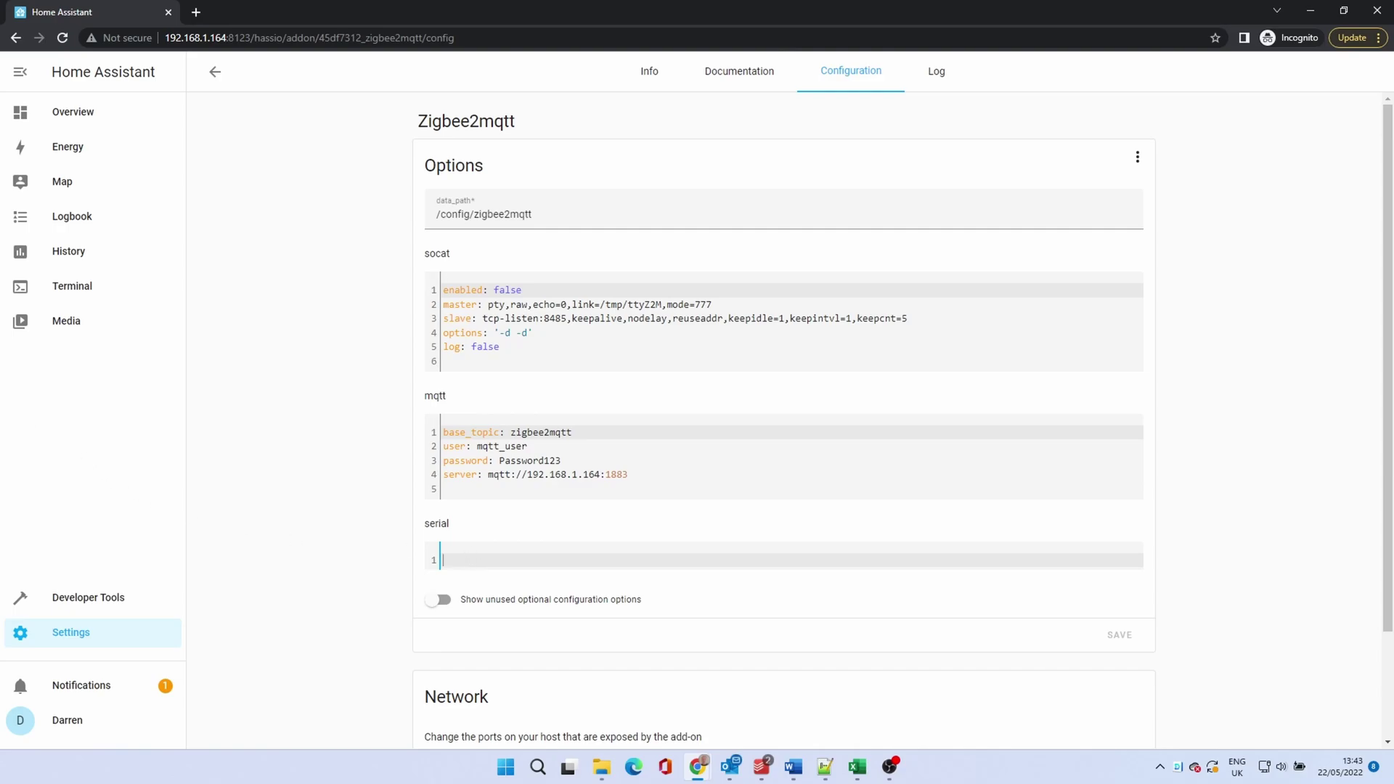
key(ctrl+v)
click(1120, 636)
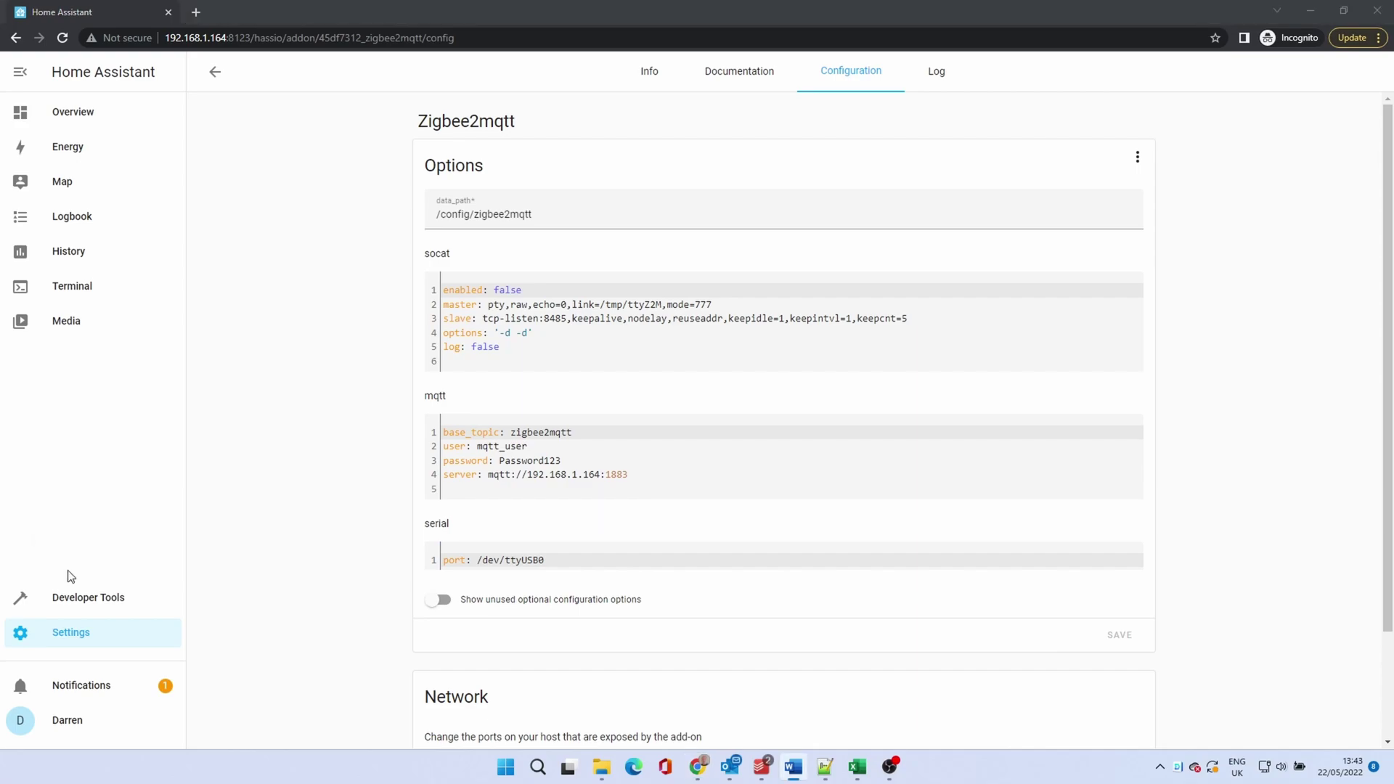
click(76, 642)
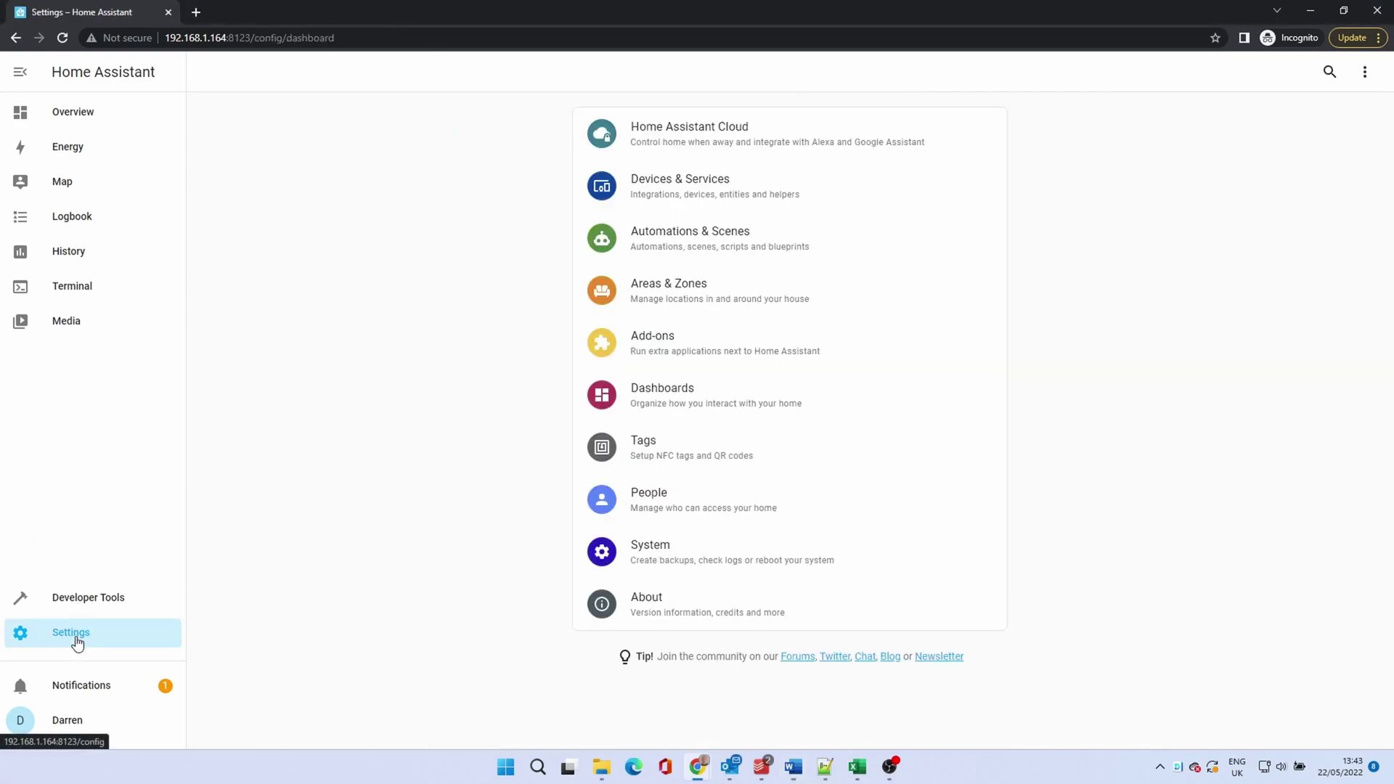
Step: Enable the watchdog, start the Mosquitto broker add-on, and check its log
click(655, 352)
click(284, 140)
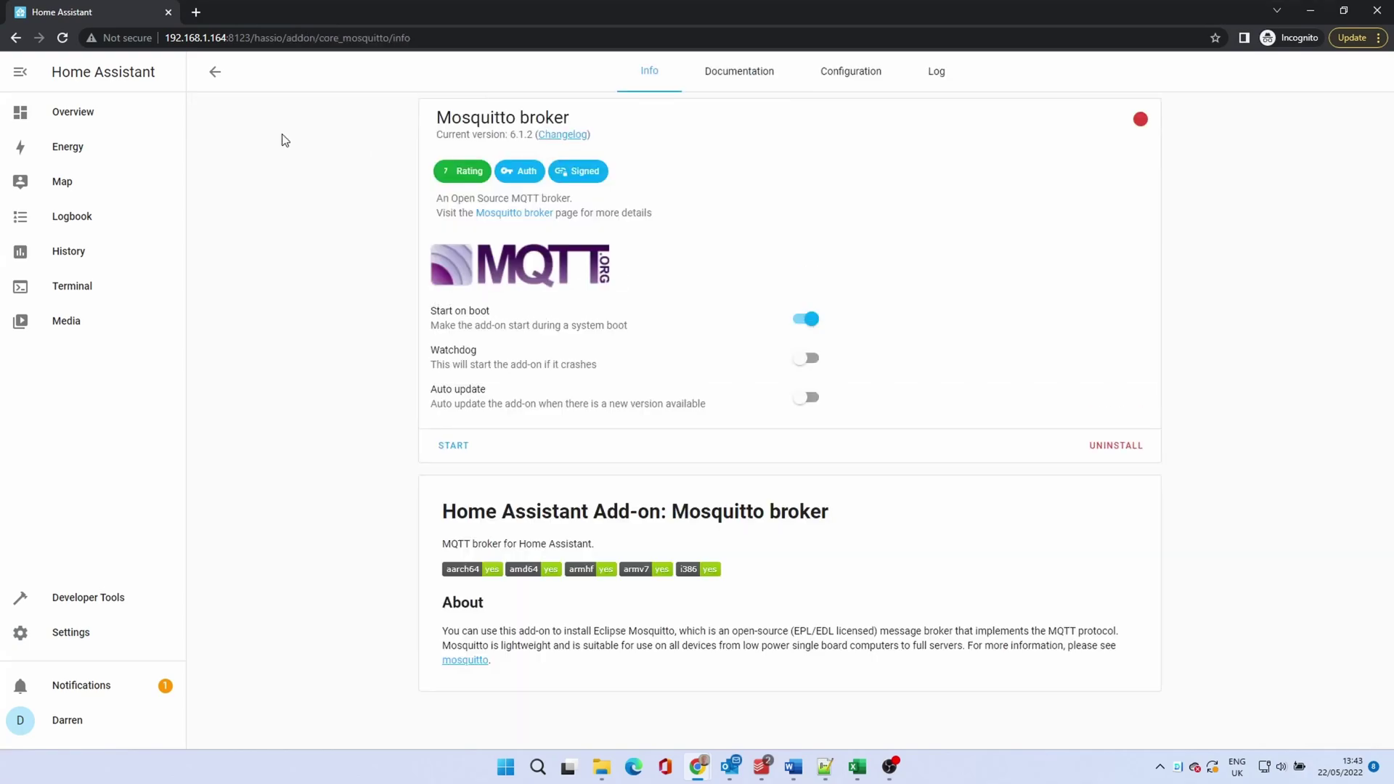
click(812, 359)
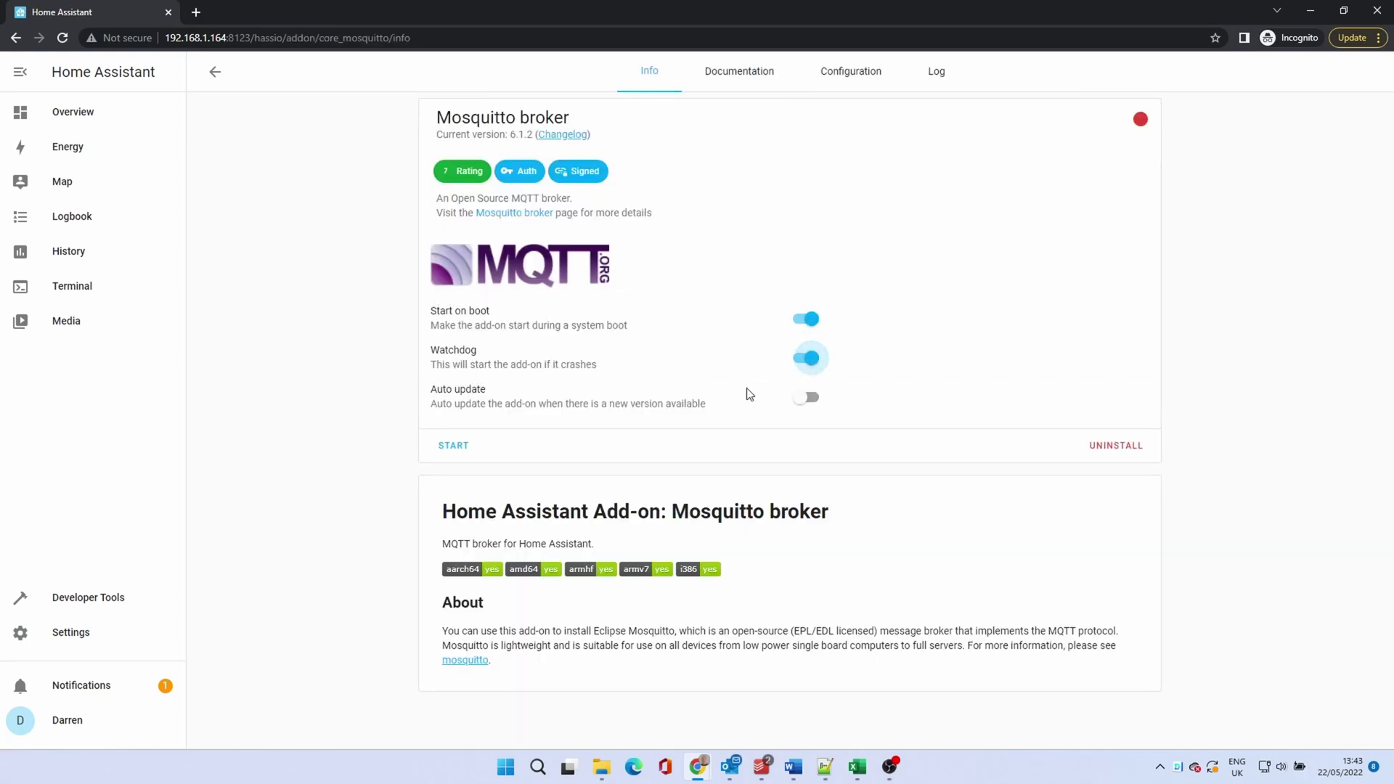
click(461, 446)
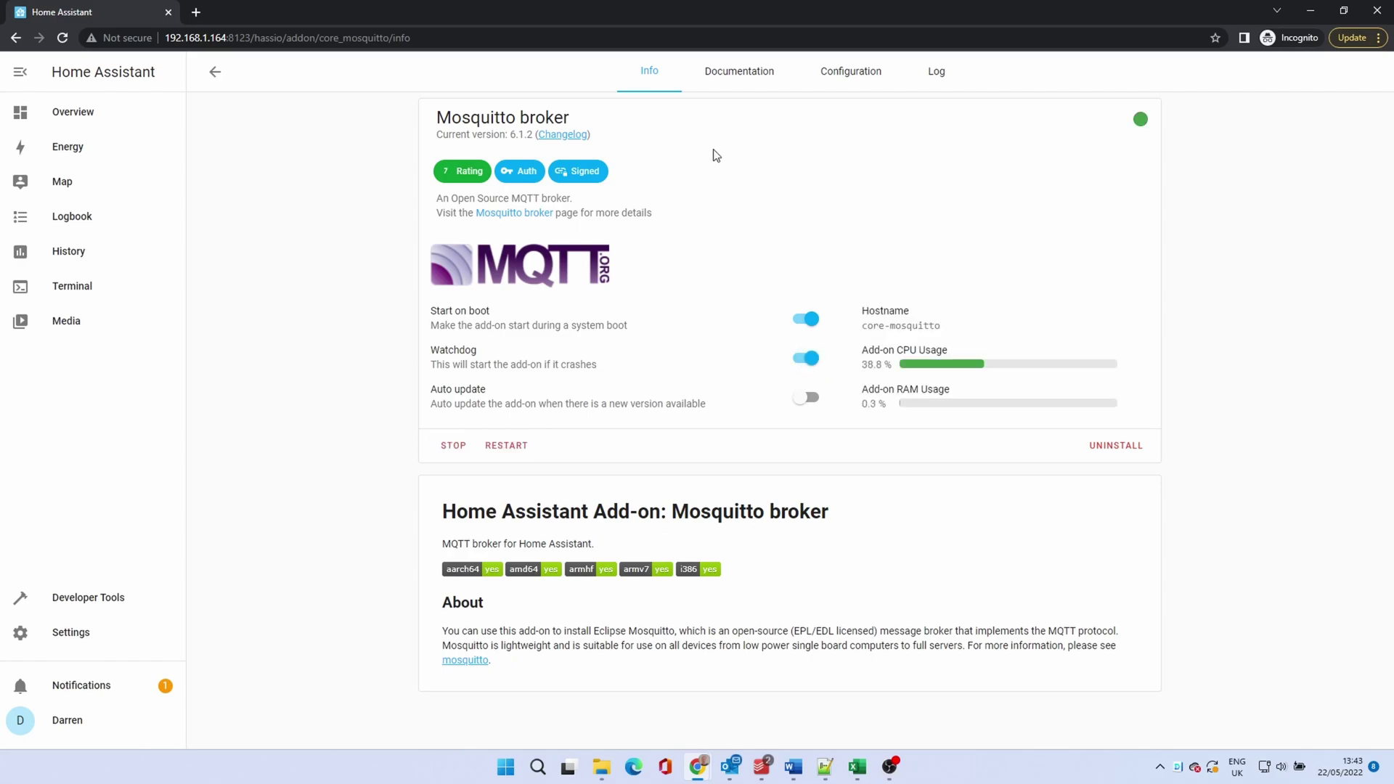
click(936, 74)
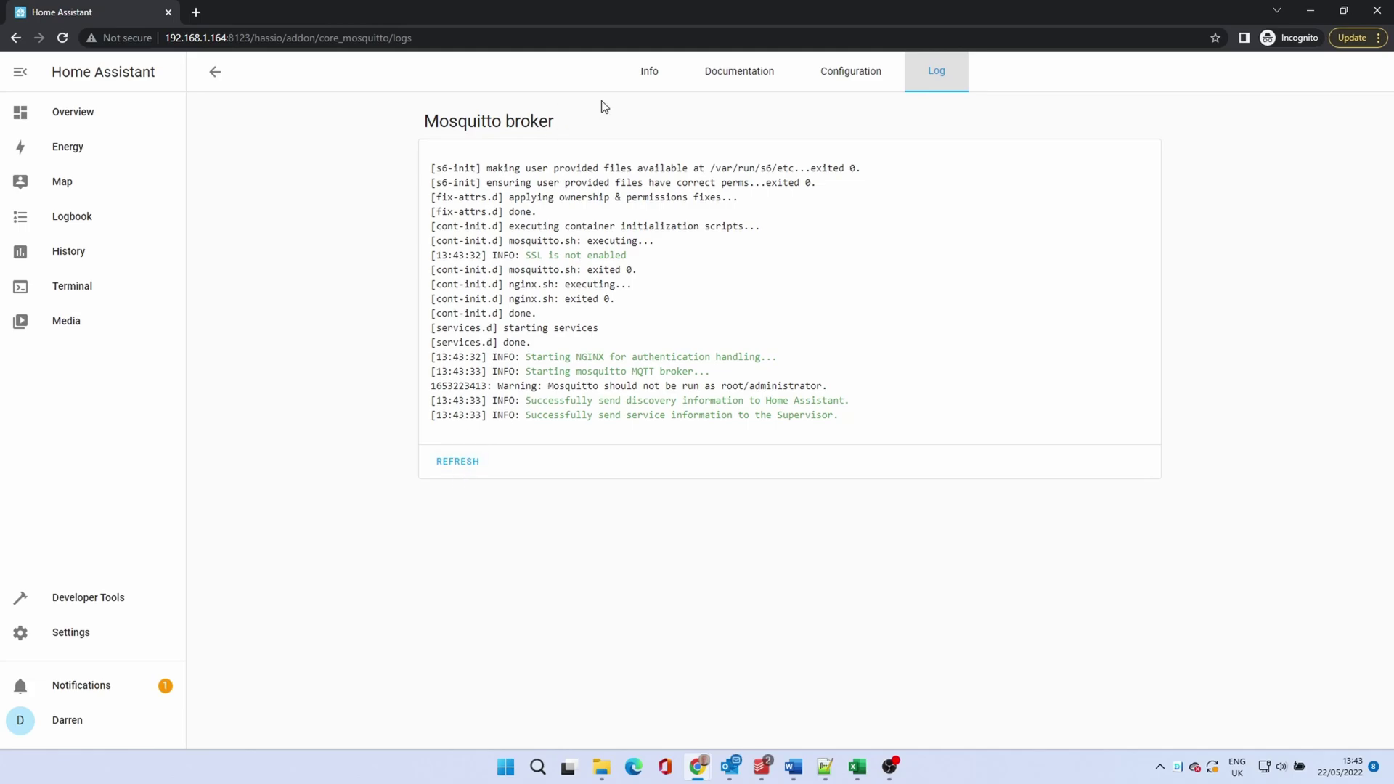
click(82, 633)
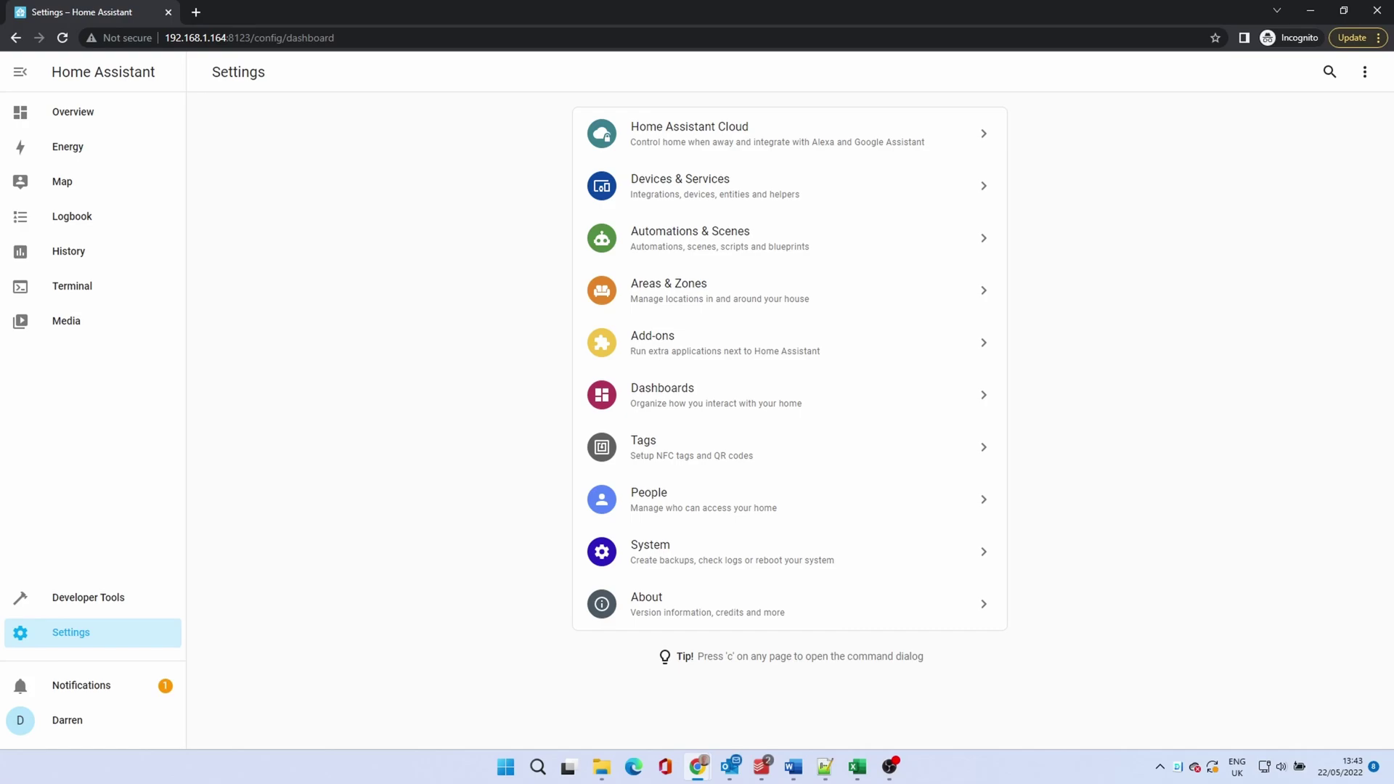
Step: Configure the discovered MQTT integration to connect to the Mosquitto broker
click(683, 193)
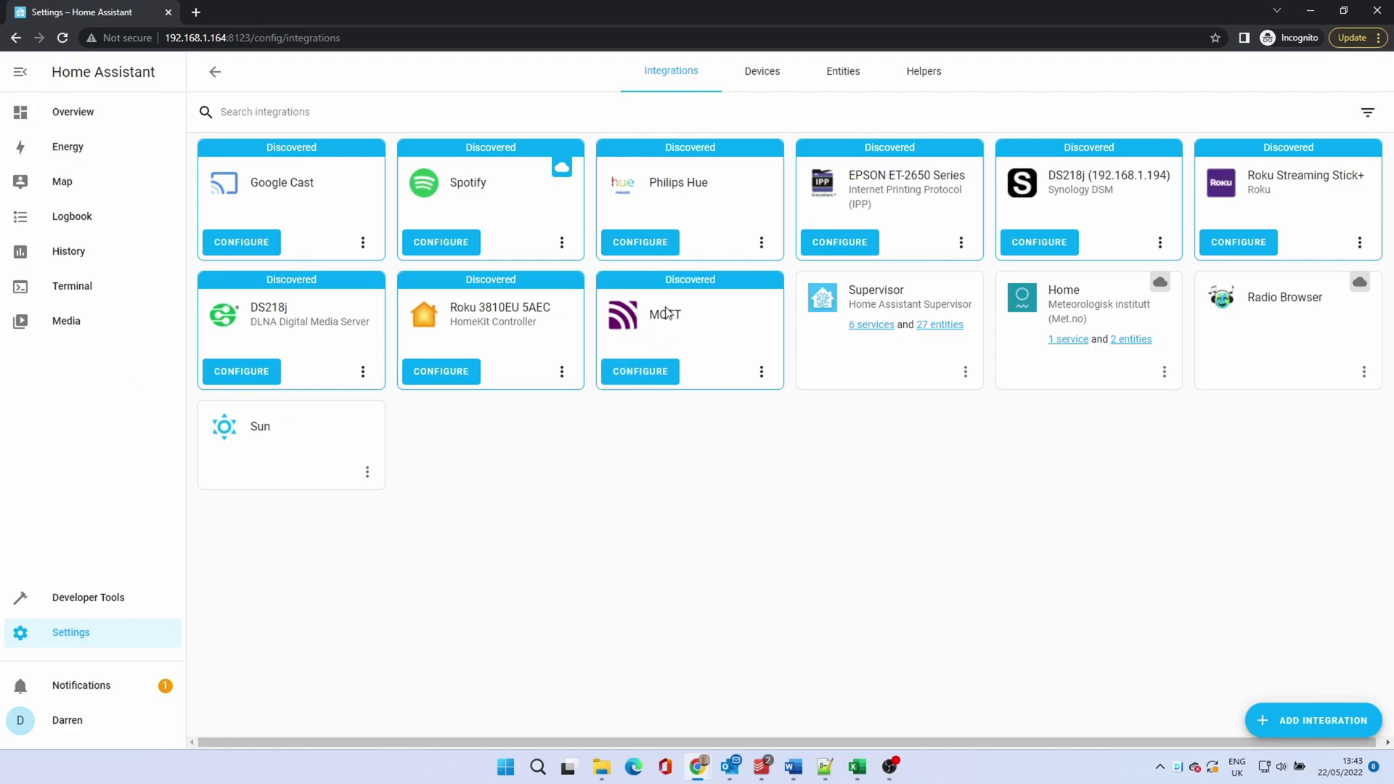
click(639, 379)
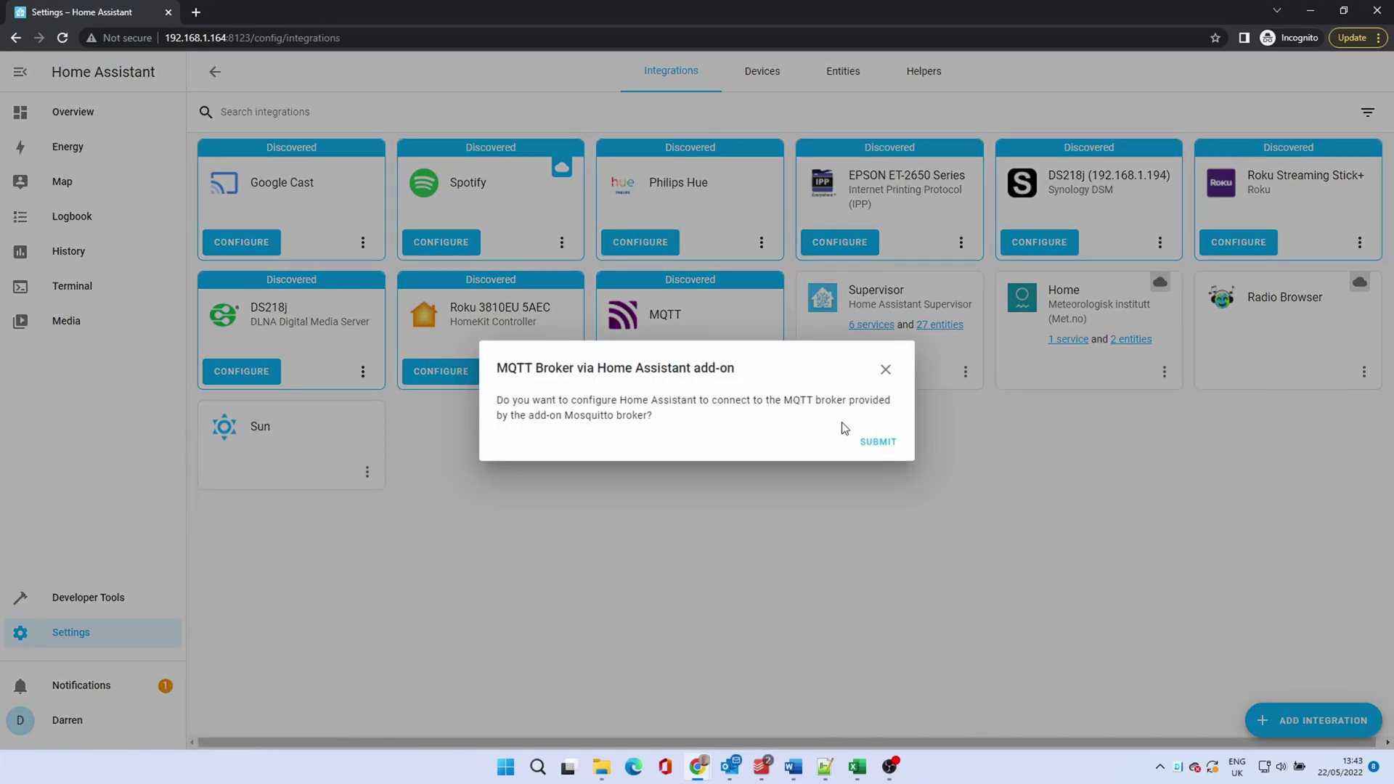
click(882, 441)
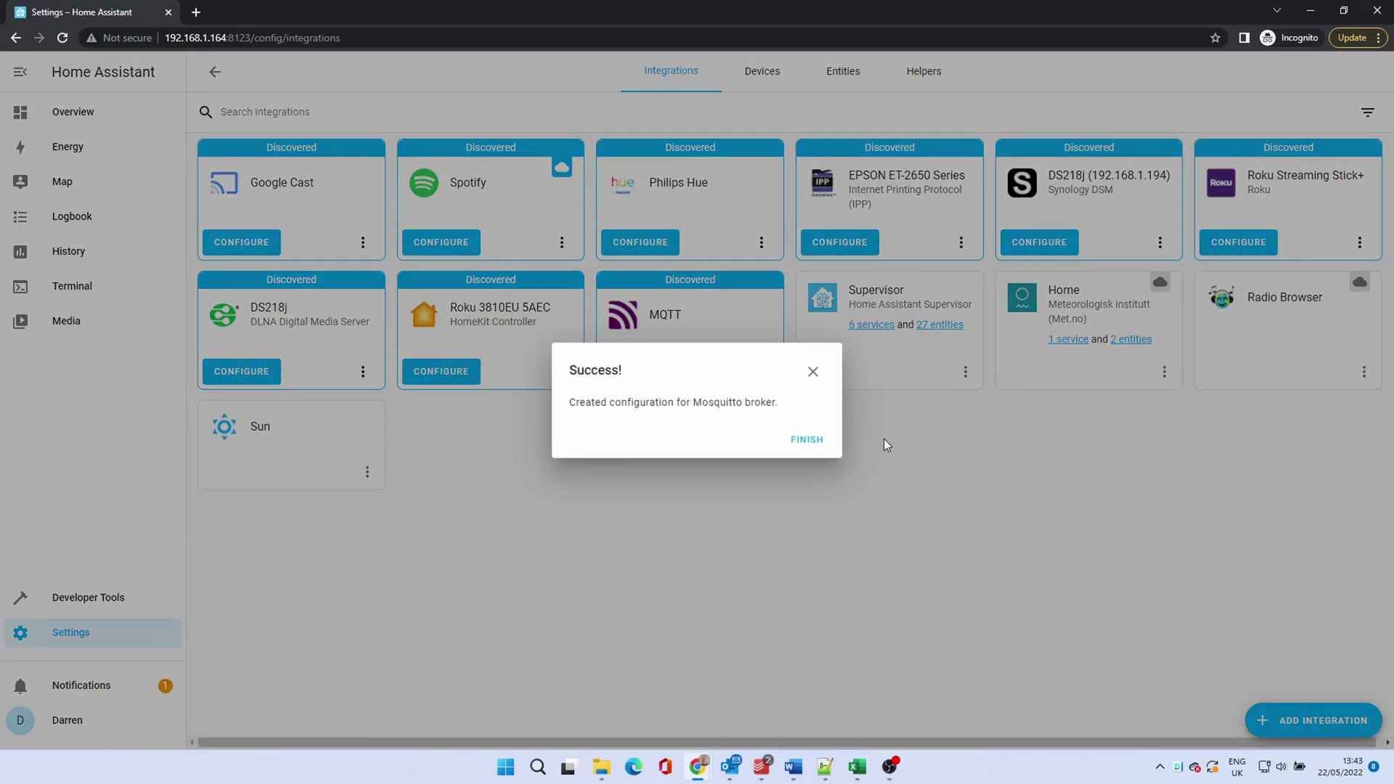
click(807, 441)
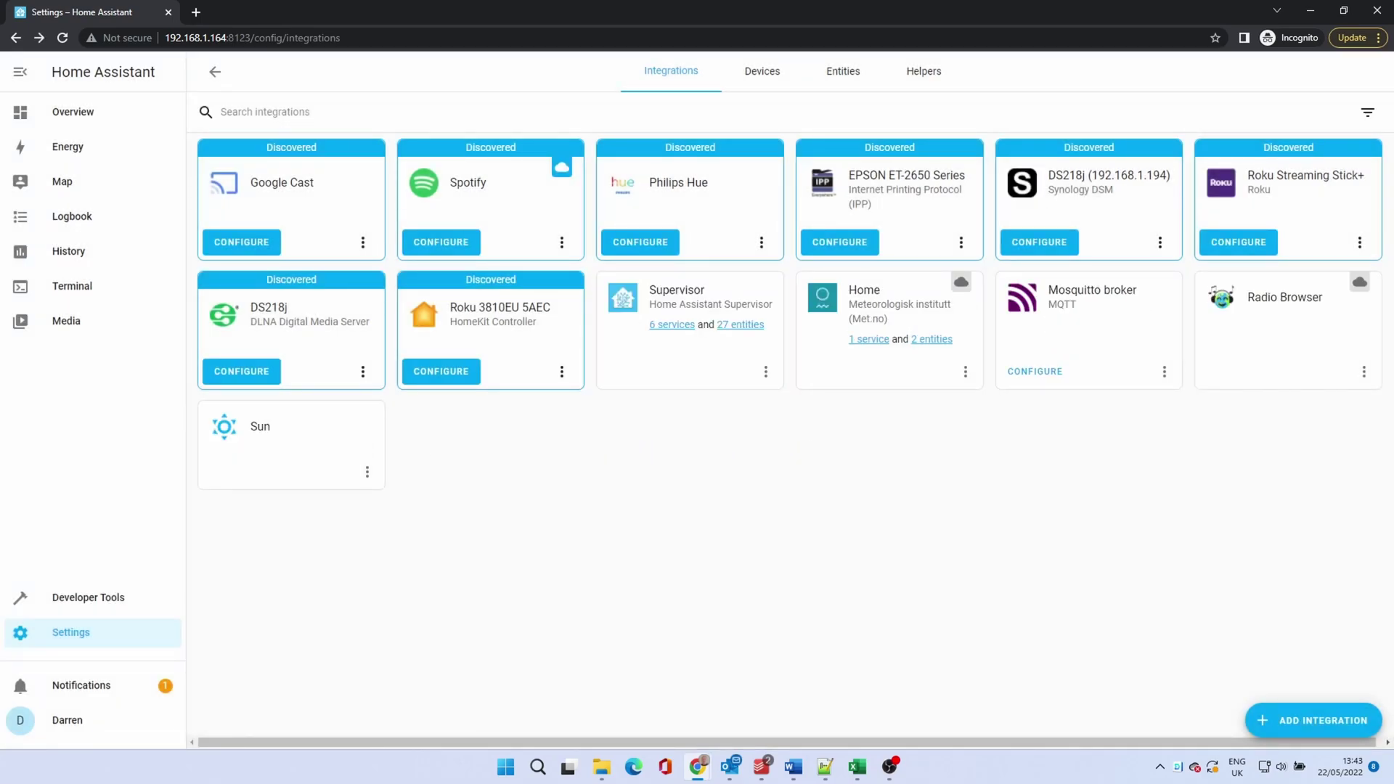
Step: Enable Zigbee2mqtt's watchdog and sidebar entry, start it, and confirm the MQTT connection in its log
click(90, 641)
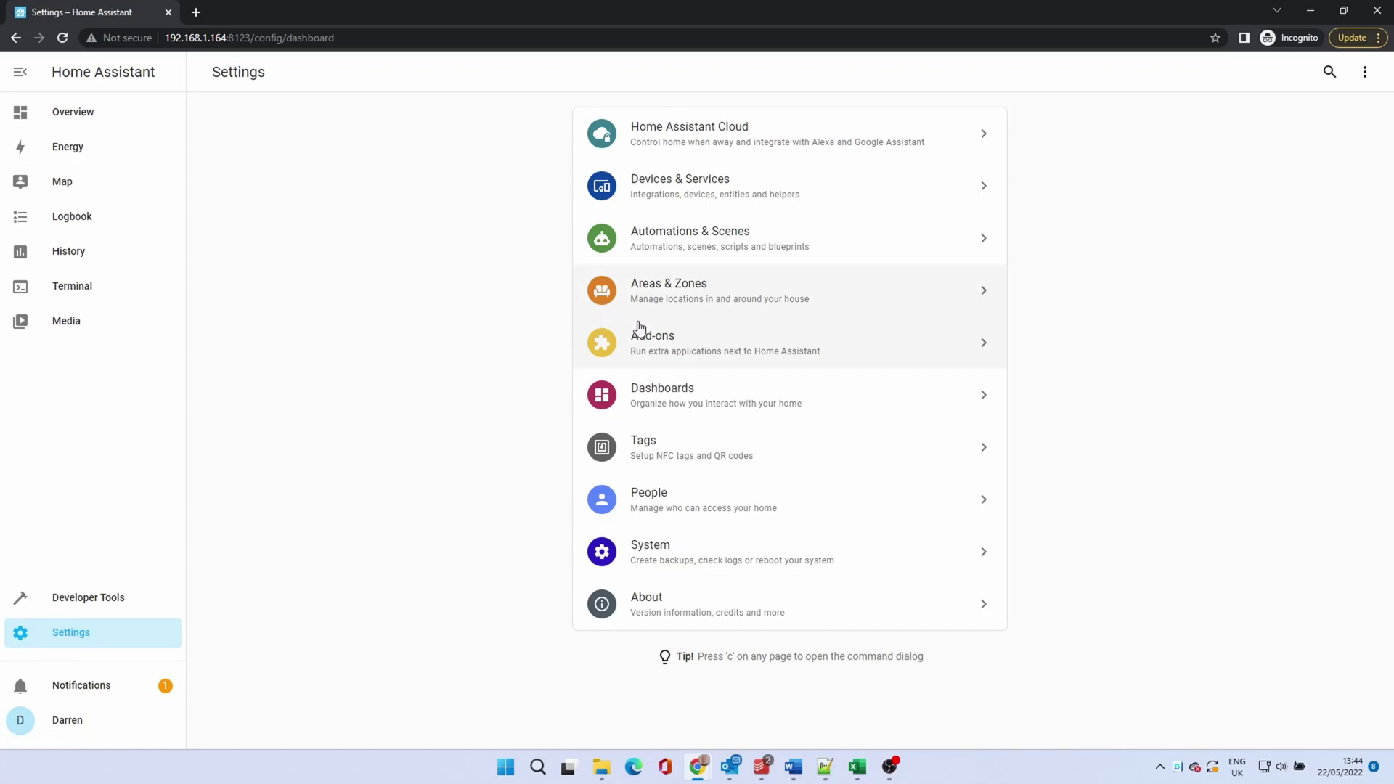
click(654, 340)
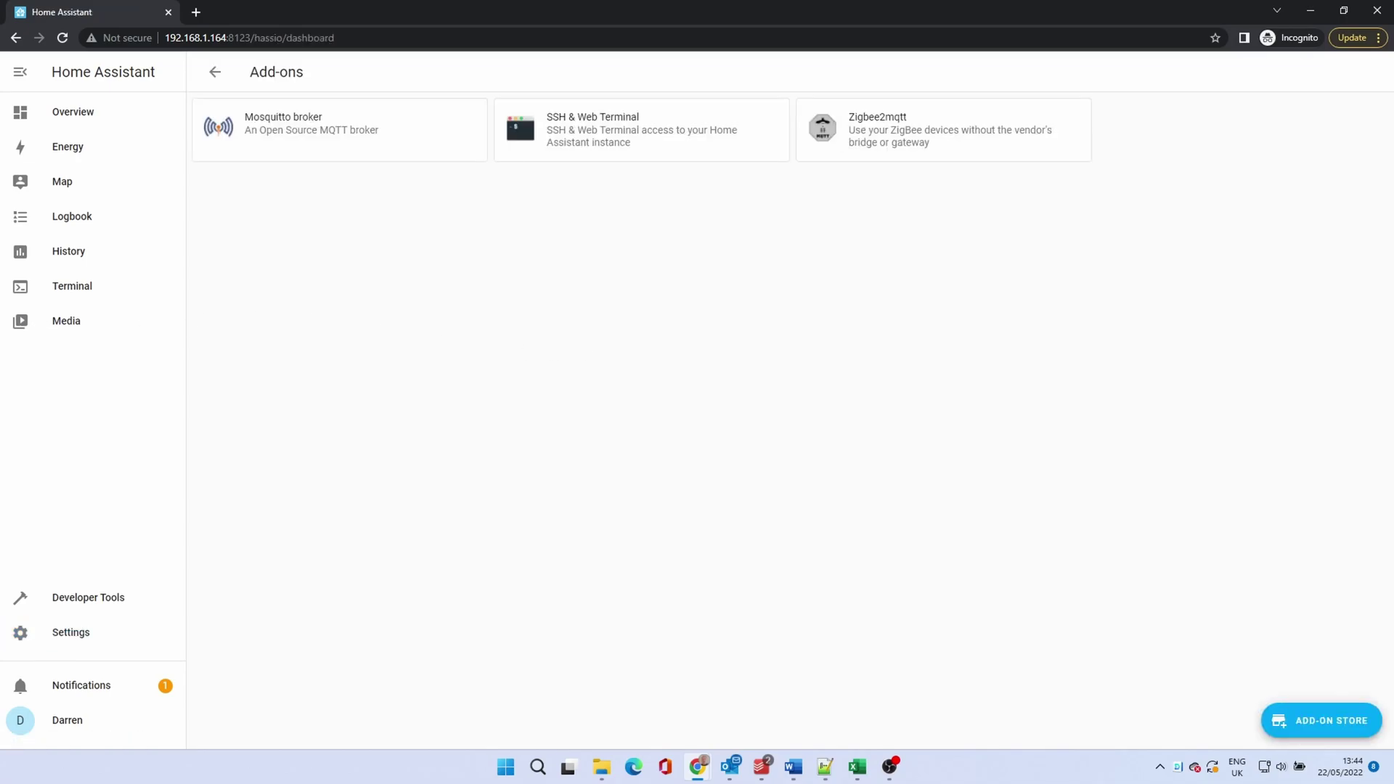
click(882, 140)
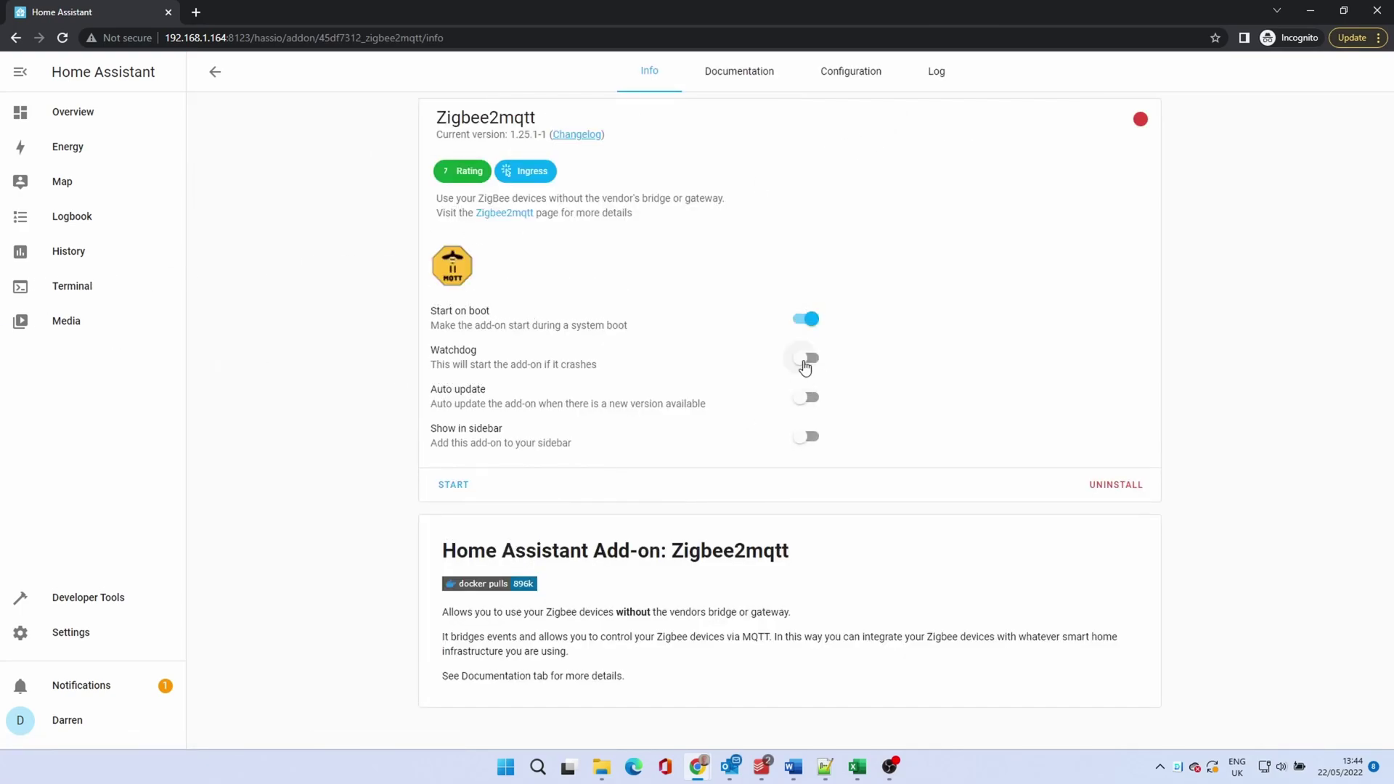
click(805, 363)
click(804, 438)
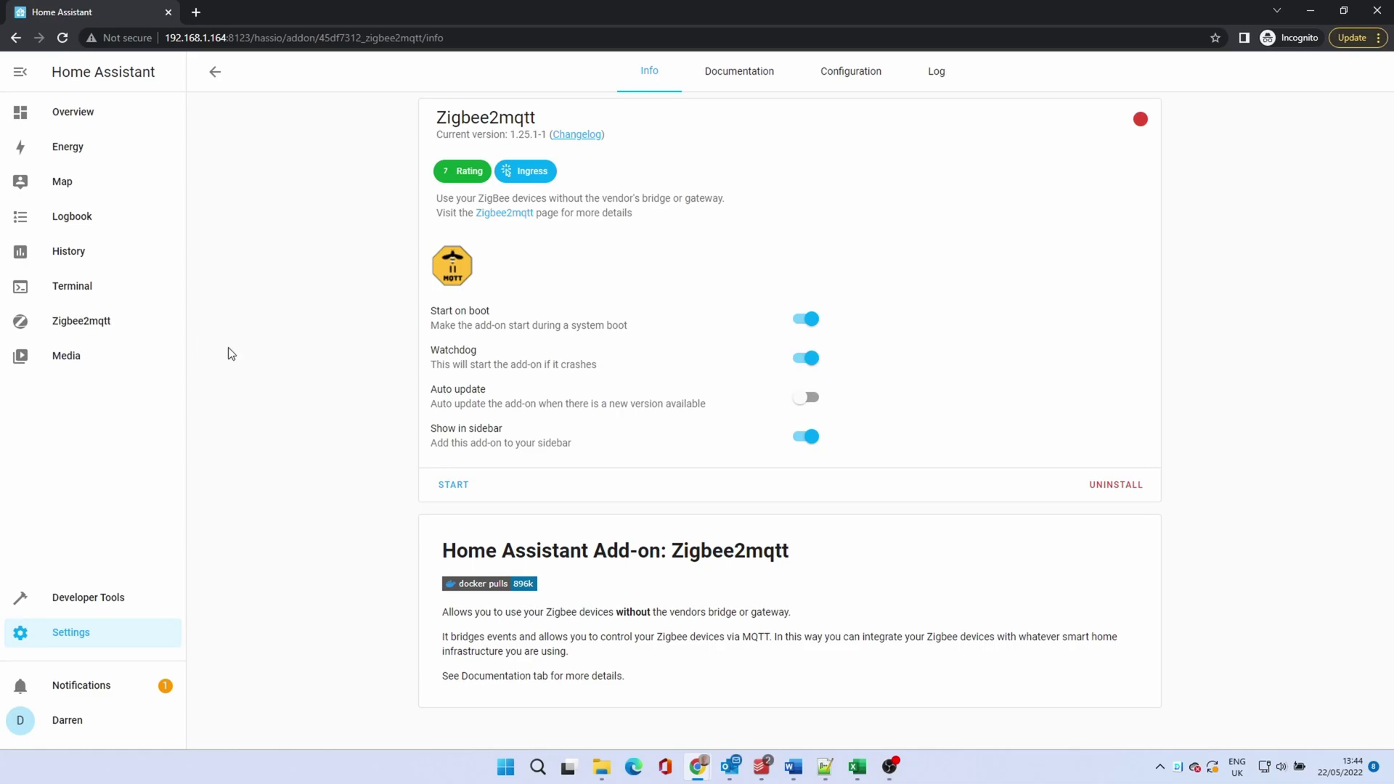
click(455, 487)
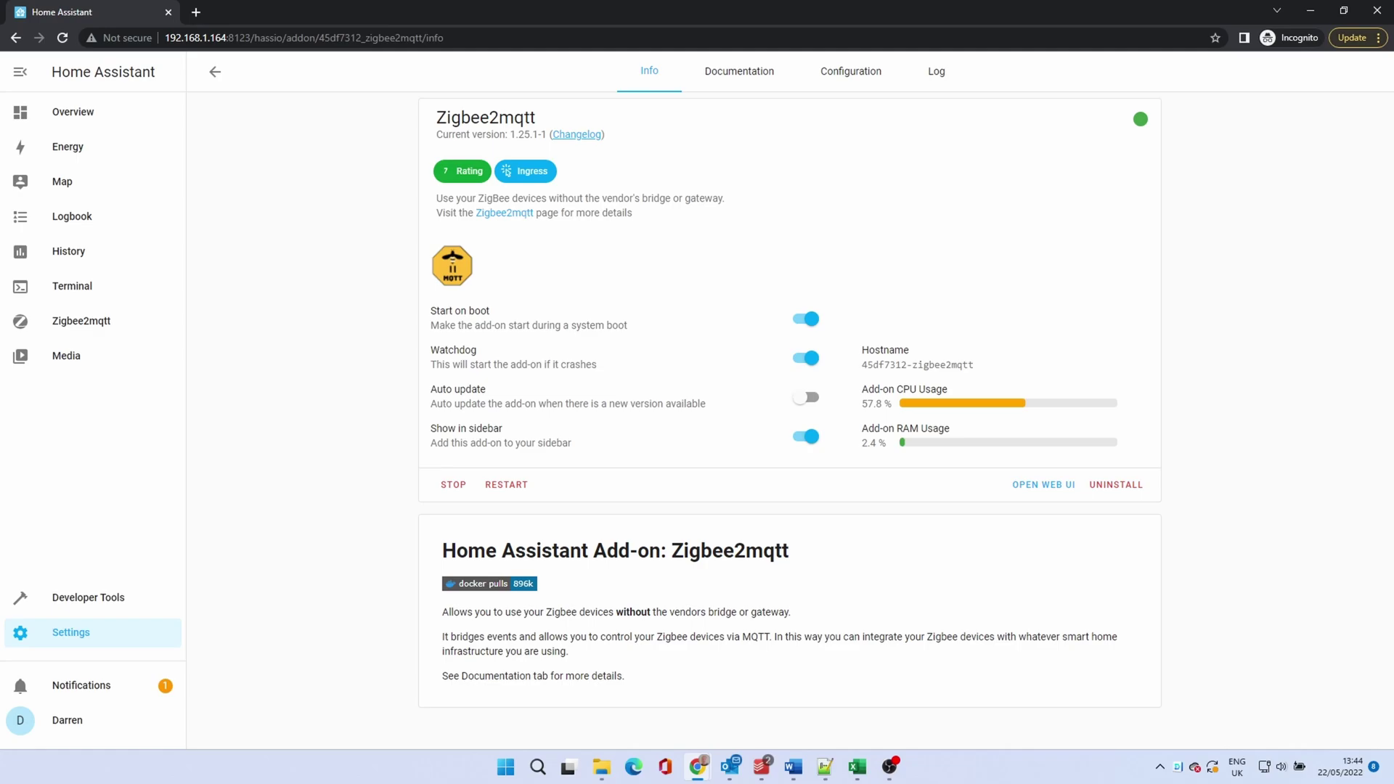
click(936, 73)
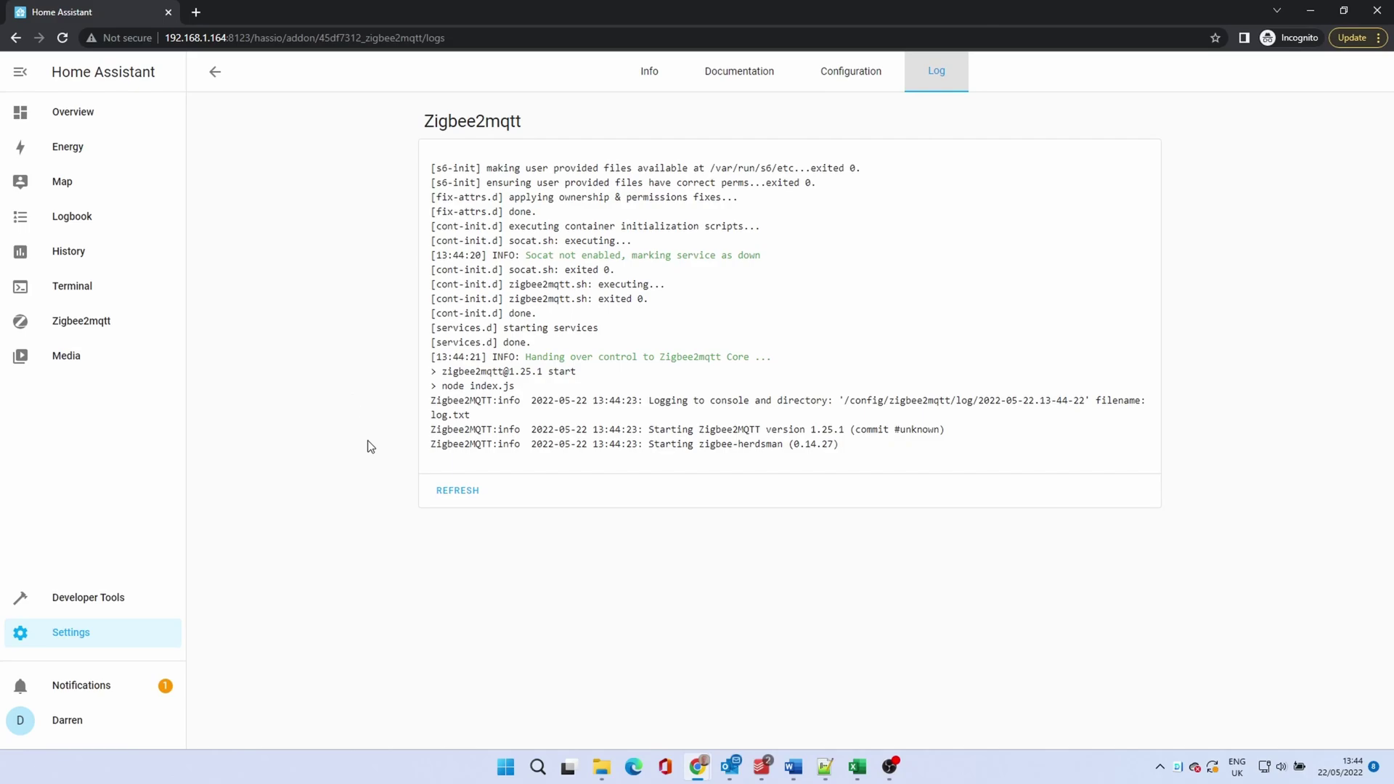
click(453, 493)
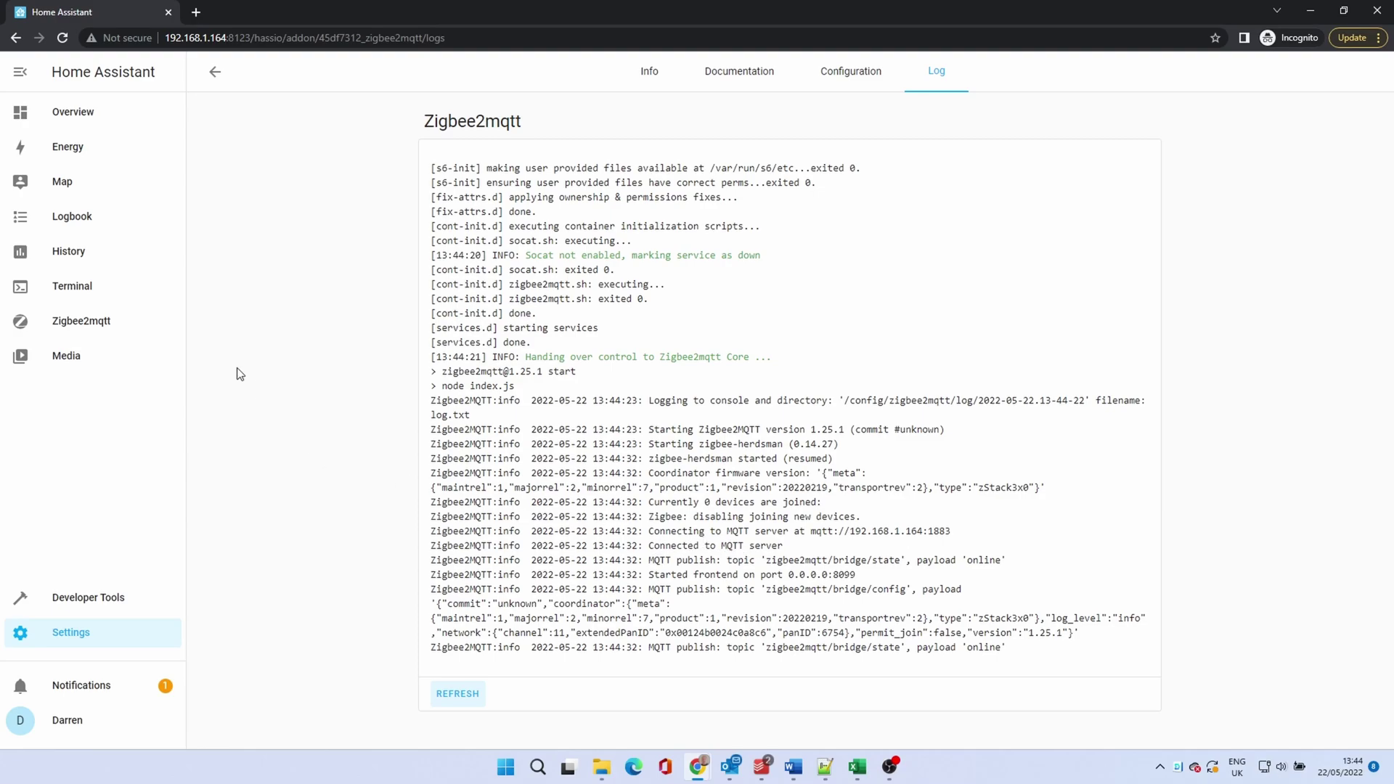
Step: On the Zigbee2mqtt devices page, permit joining so the SNZB-02, SNZB-03 and SNZB-04 sensors can pair
click(103, 326)
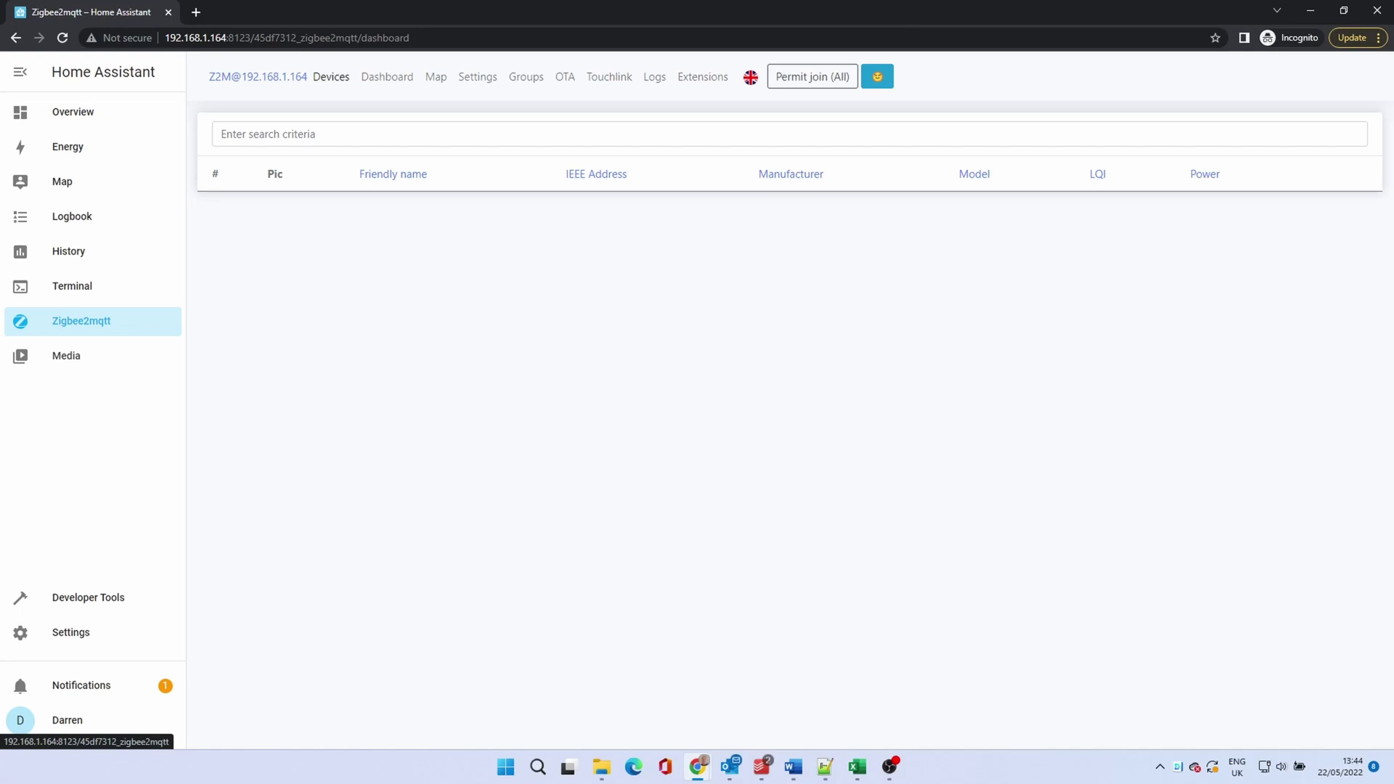
click(806, 78)
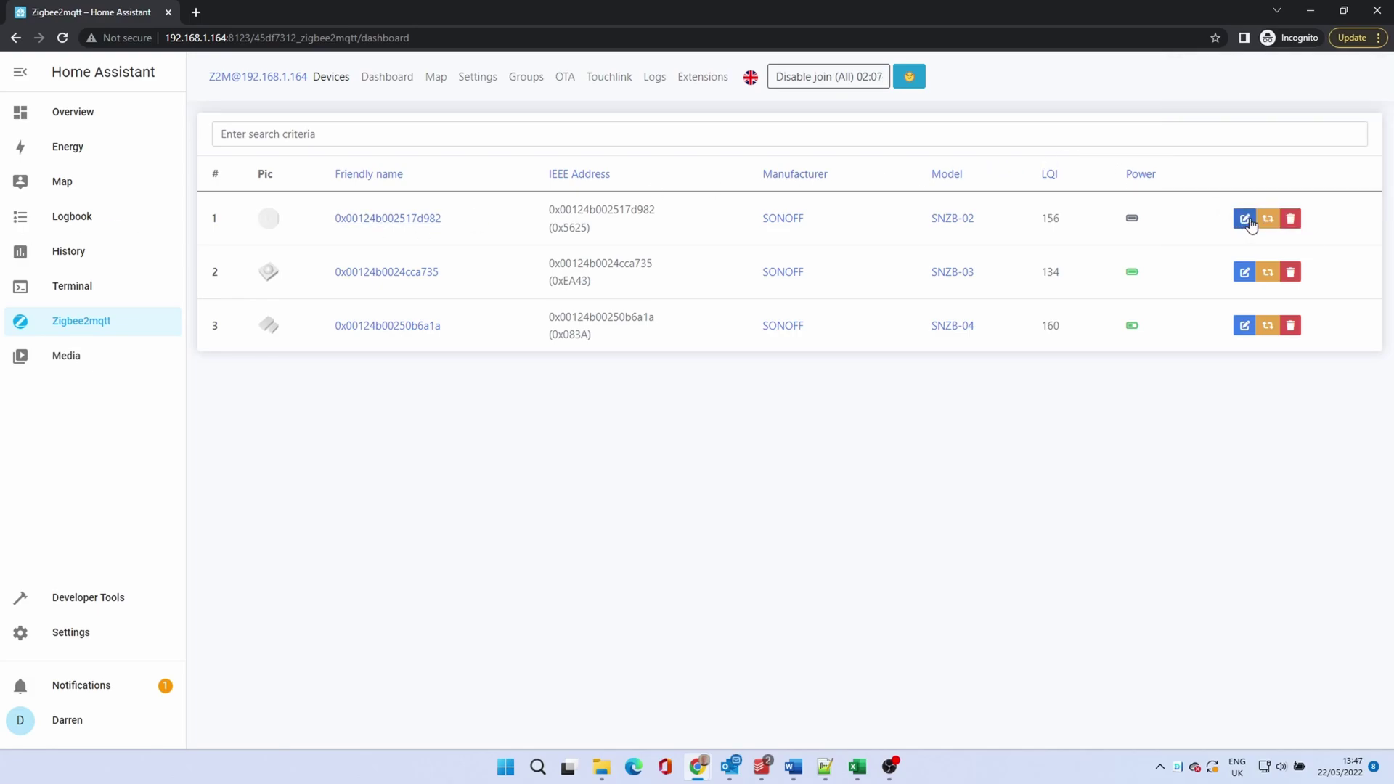
Step: Rename the three devices to 'Temperature Sensor', 'Motion Sensor' and 'Door Sensor'
click(1246, 219)
drag(735, 186, 579, 193)
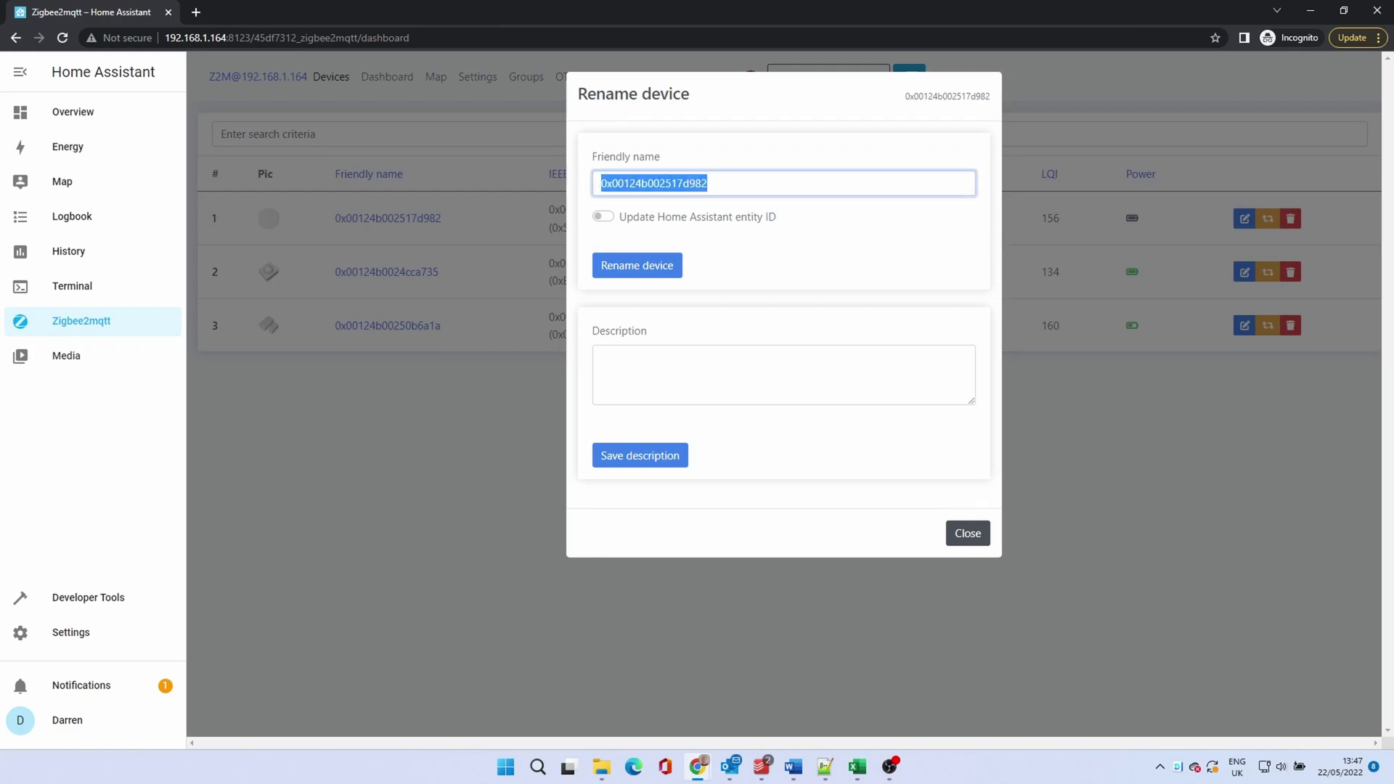
text(Temperature Sen)
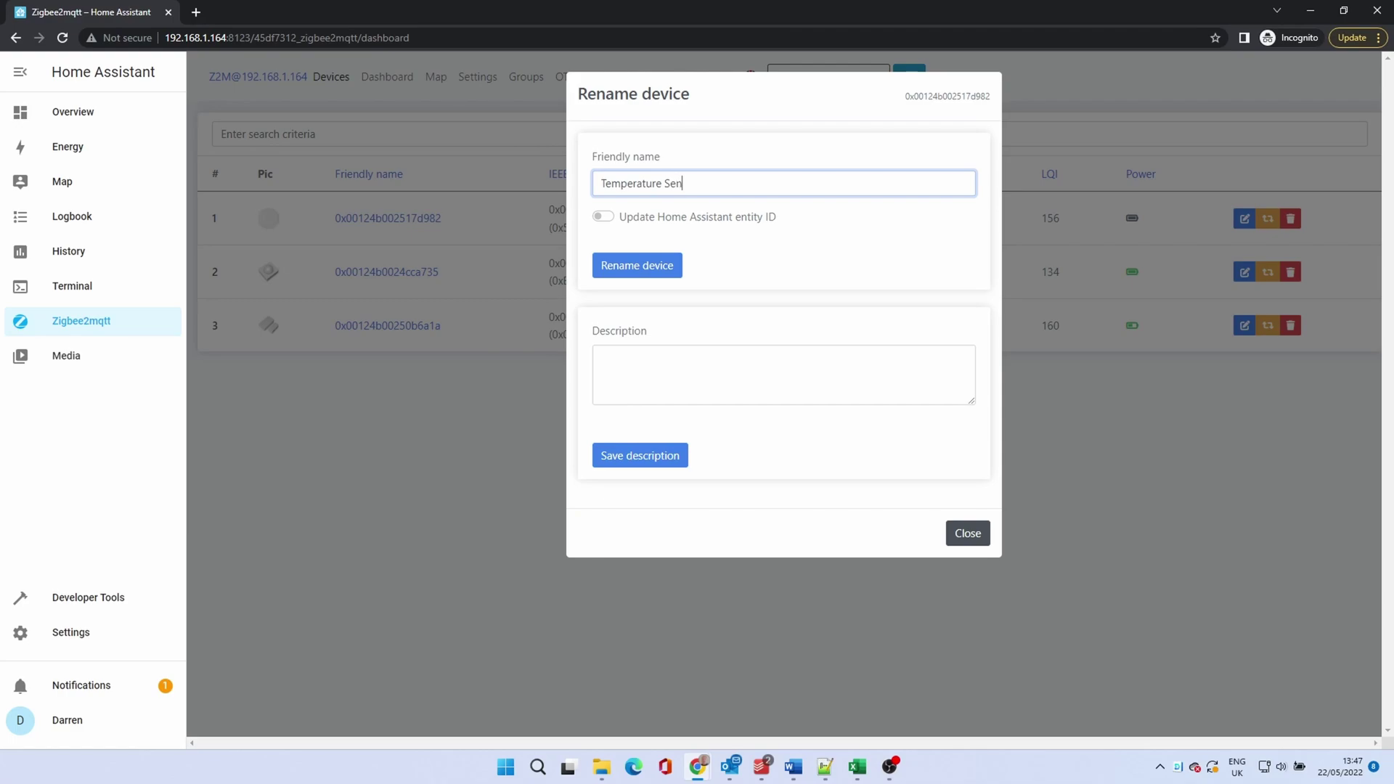
text(sor)
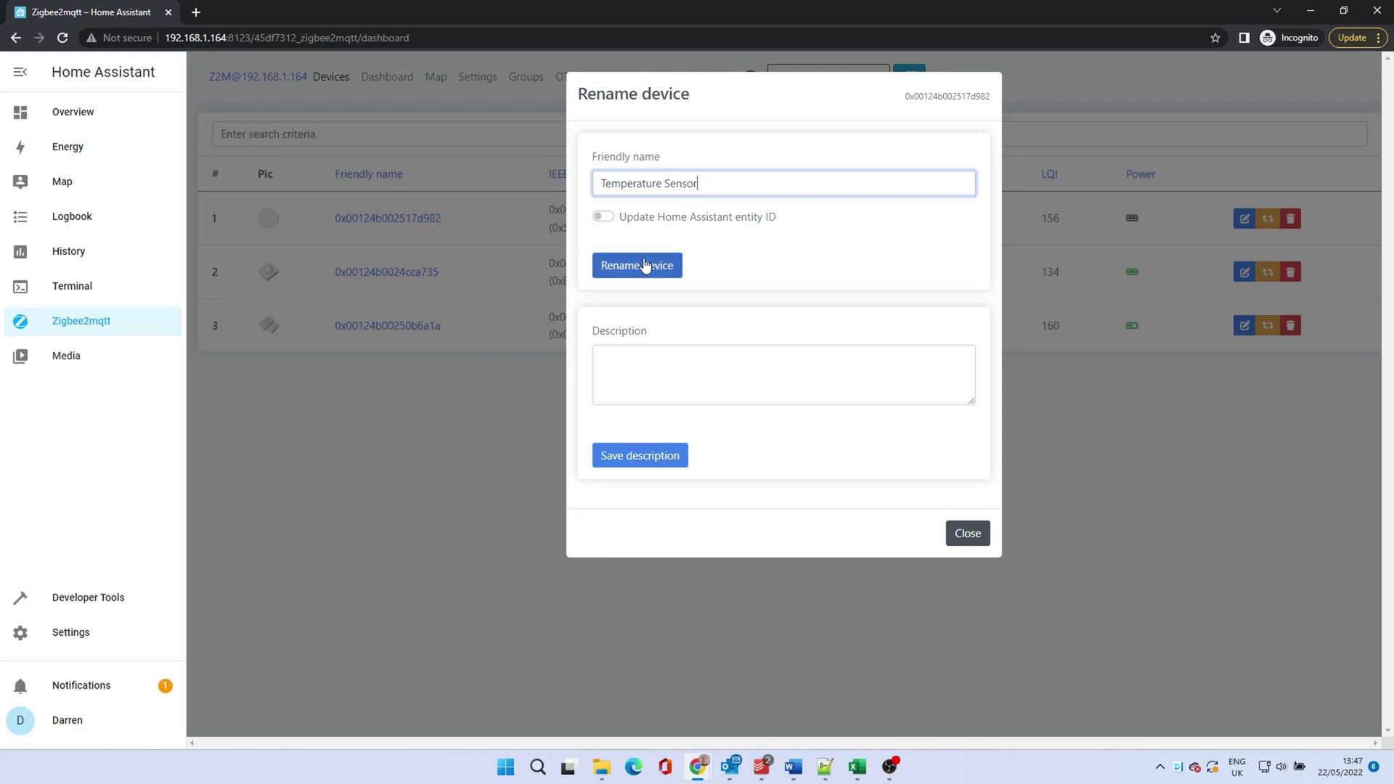
click(646, 265)
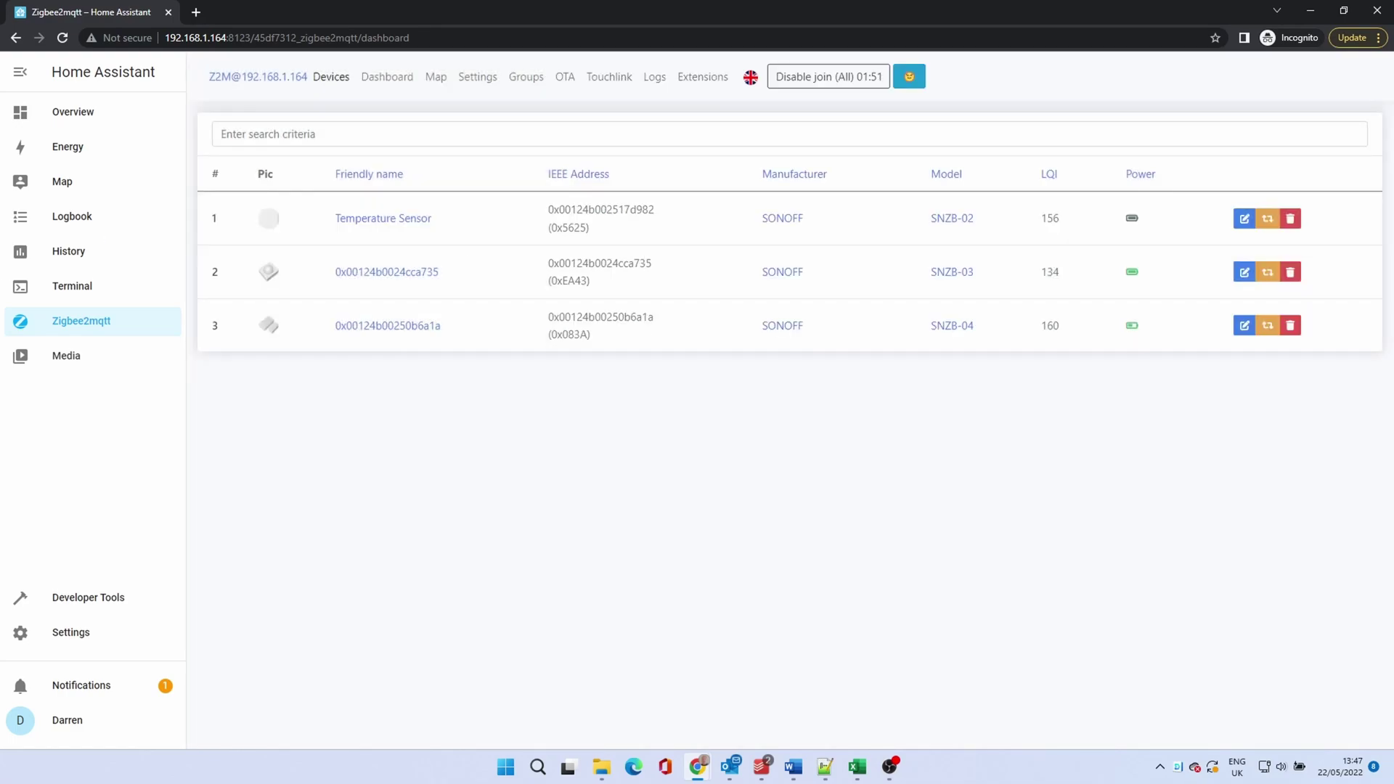
click(1244, 271)
drag(706, 183, 477, 176)
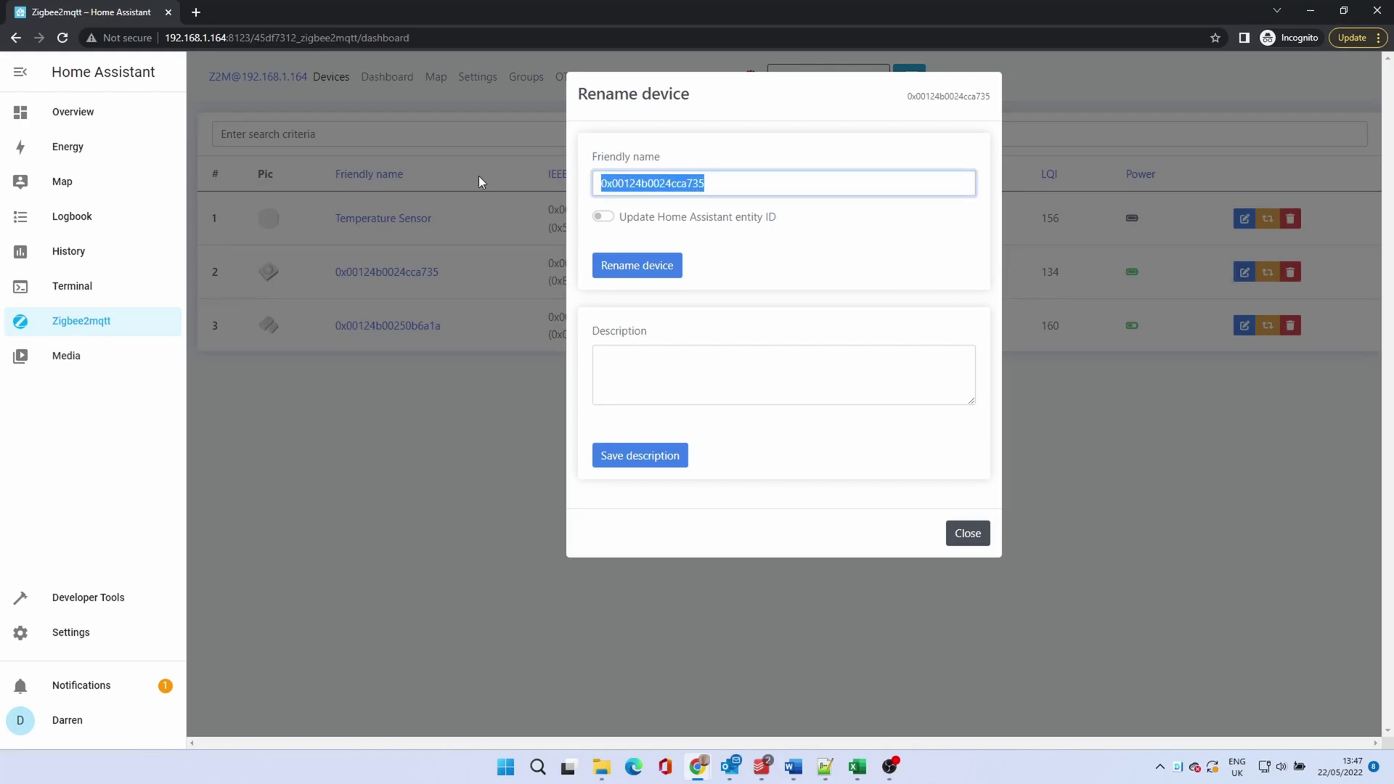
text(Motion Sensor)
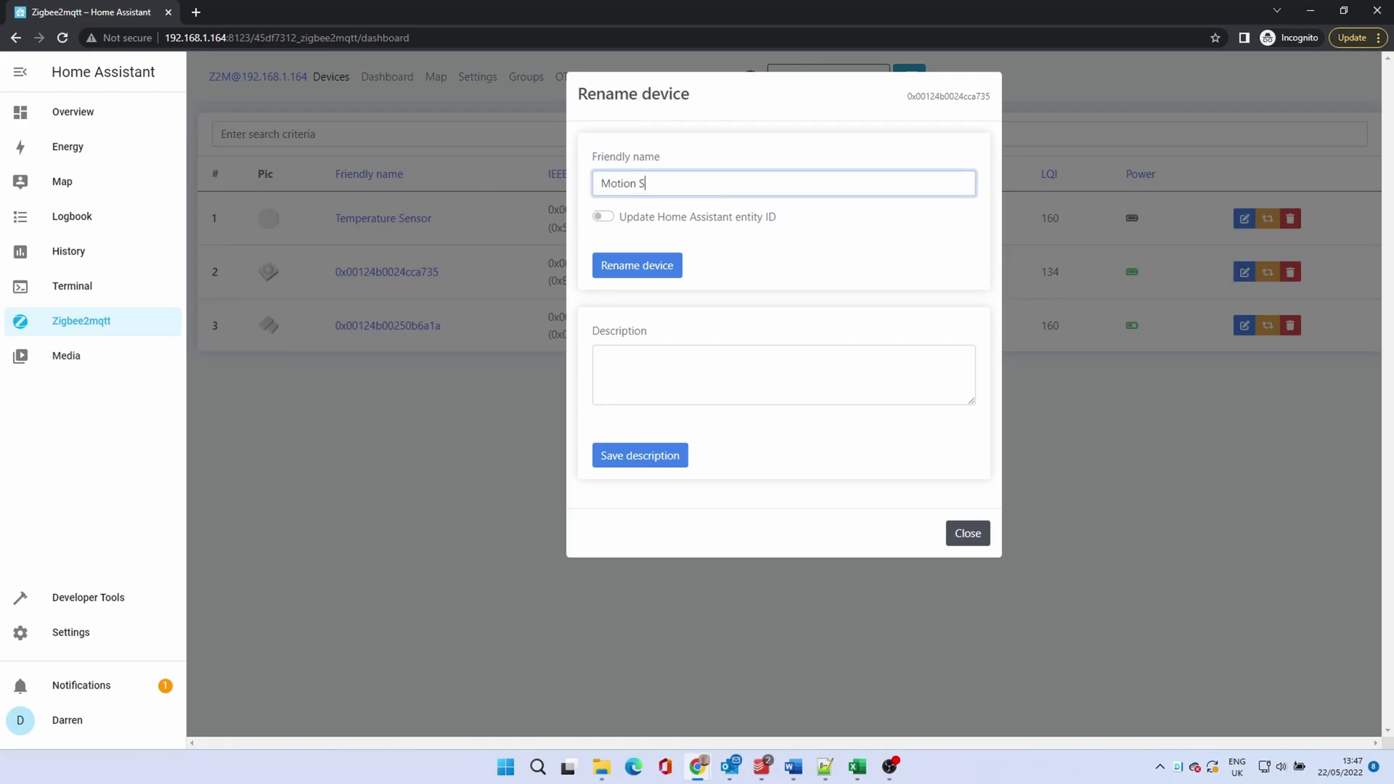
click(626, 270)
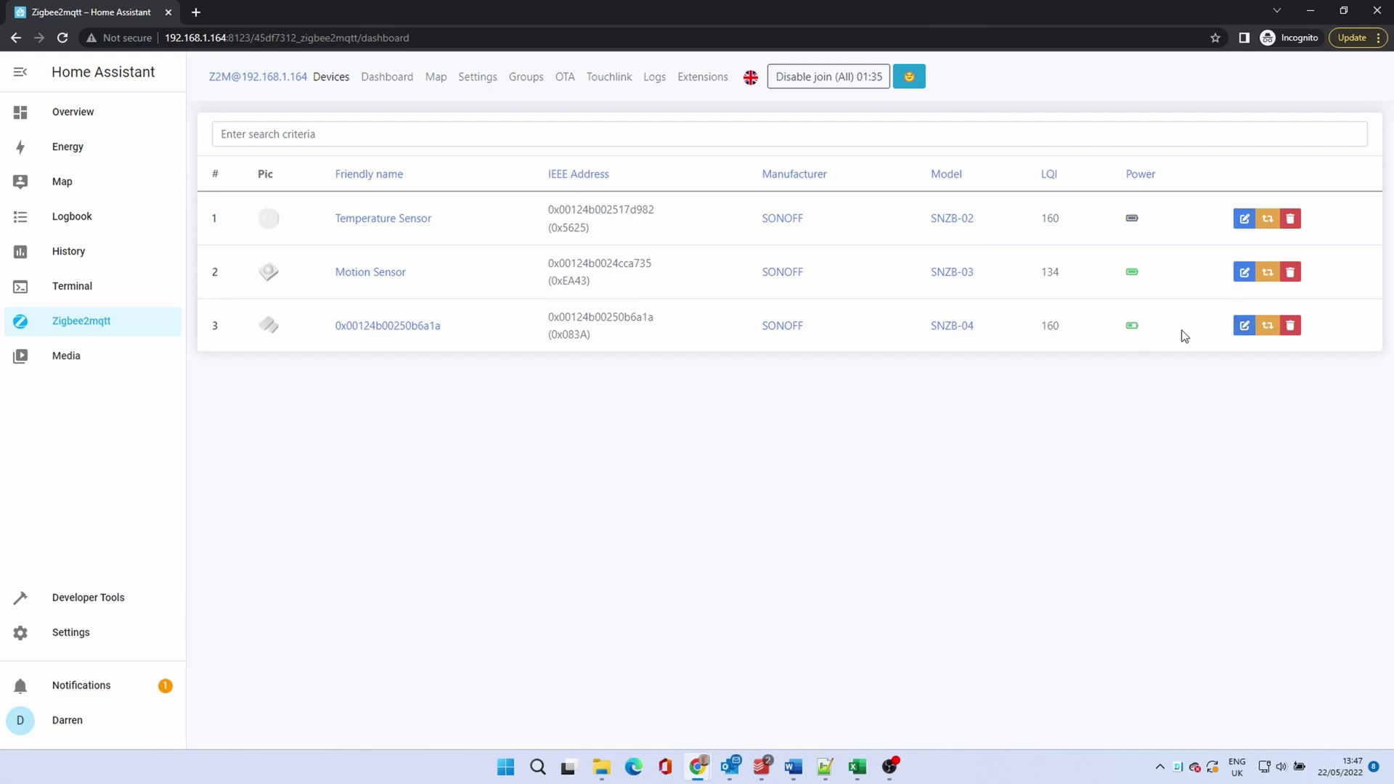
click(1244, 326)
double_click(731, 182)
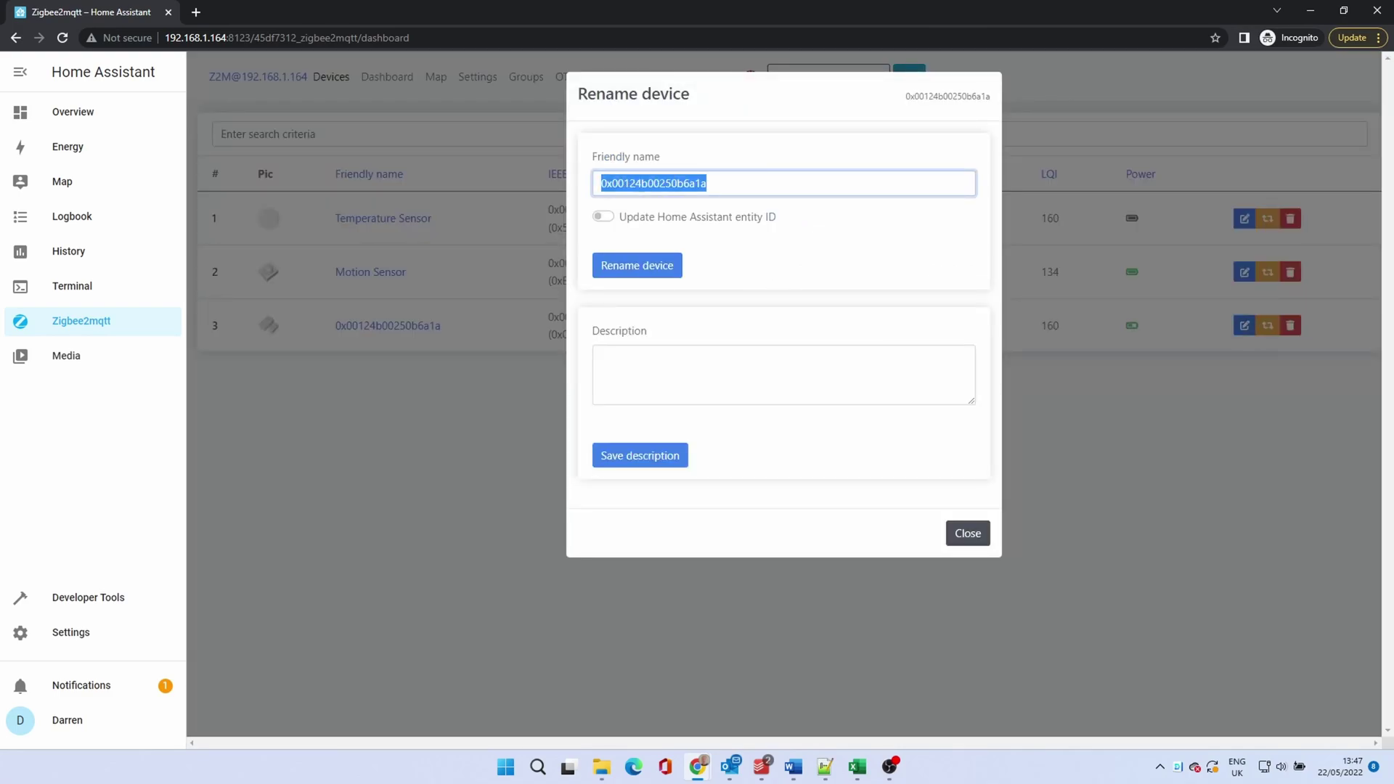
text(Door Sensor)
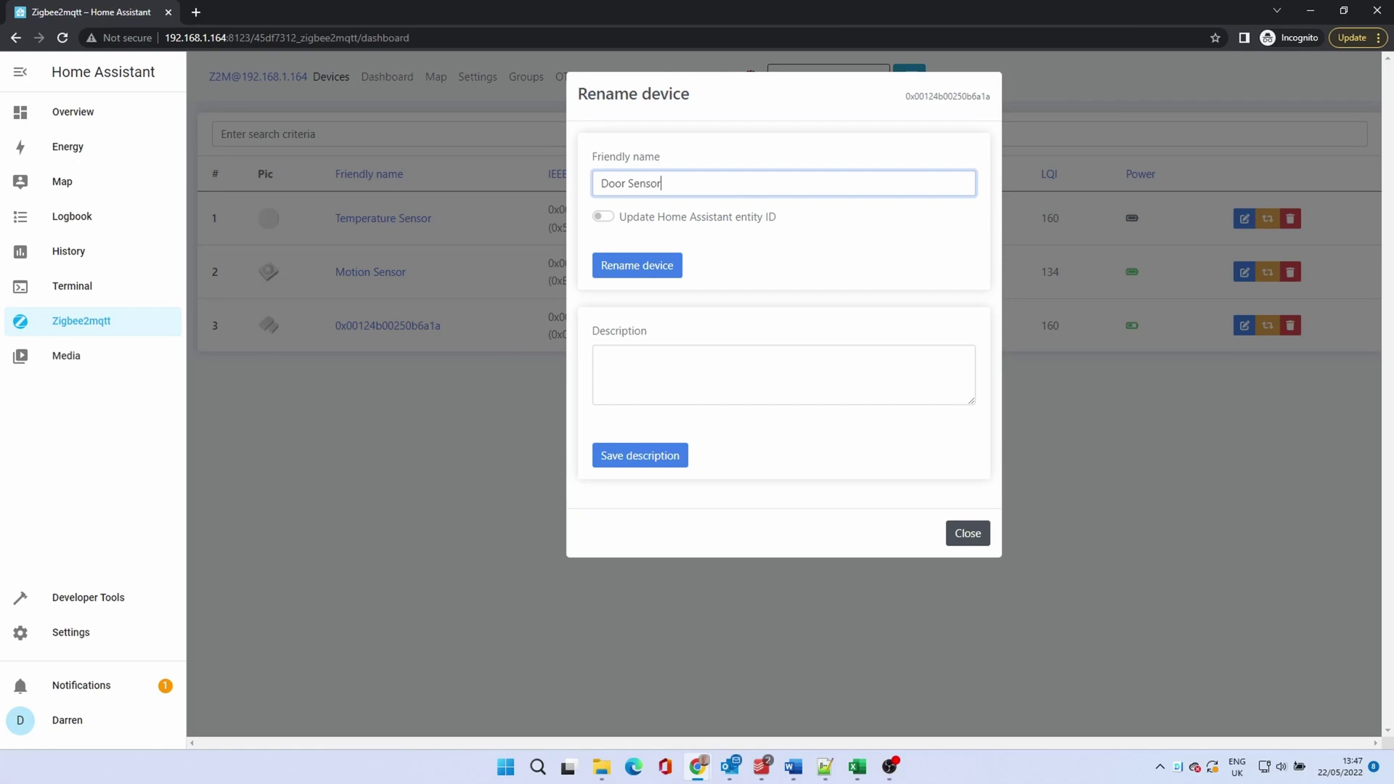
click(625, 266)
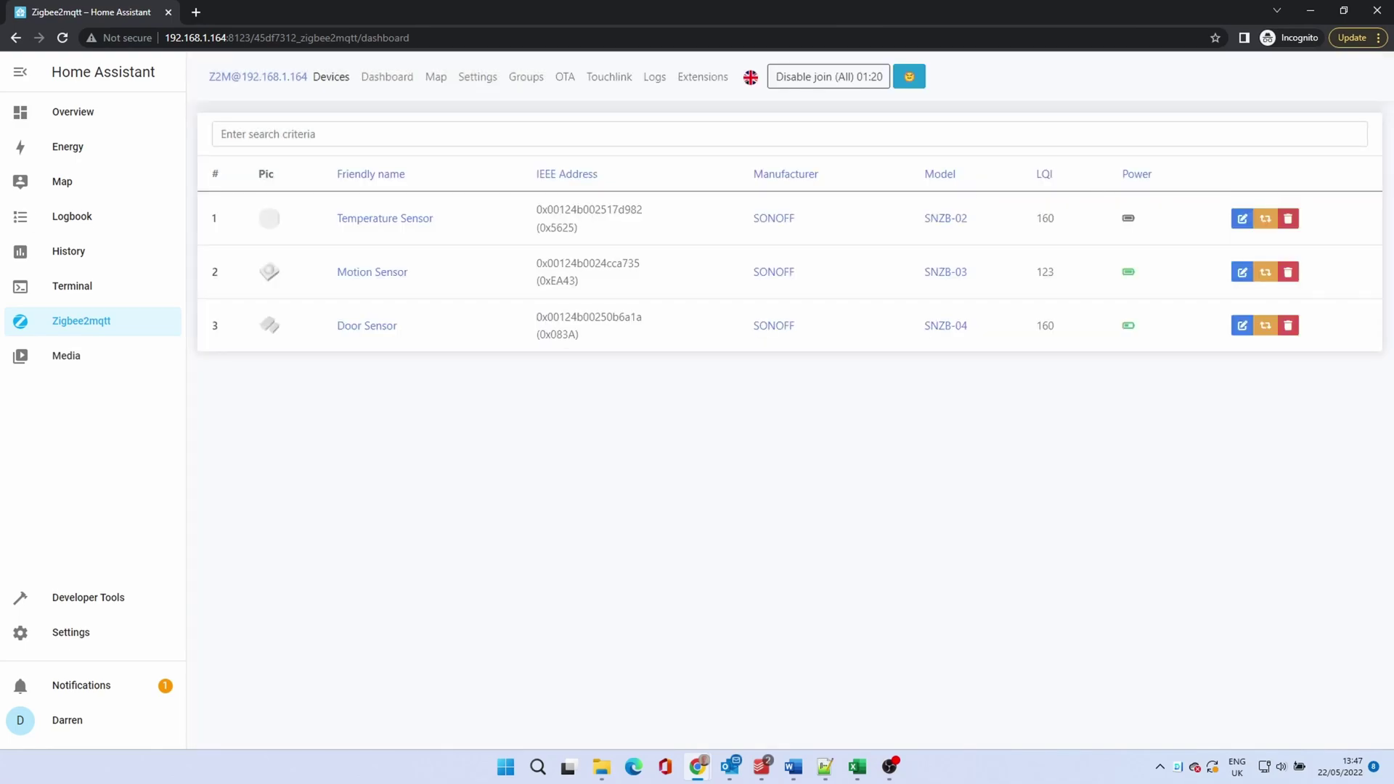
click(372, 221)
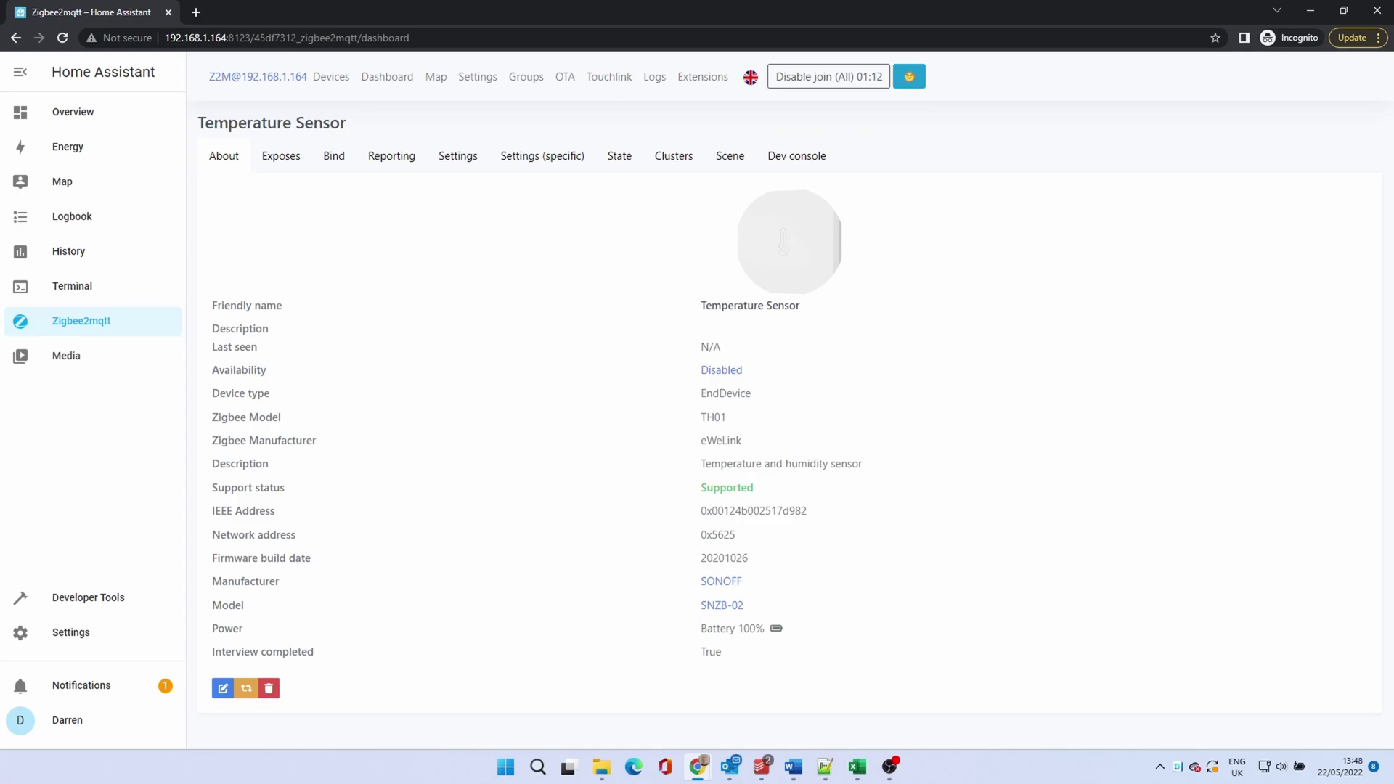
click(723, 606)
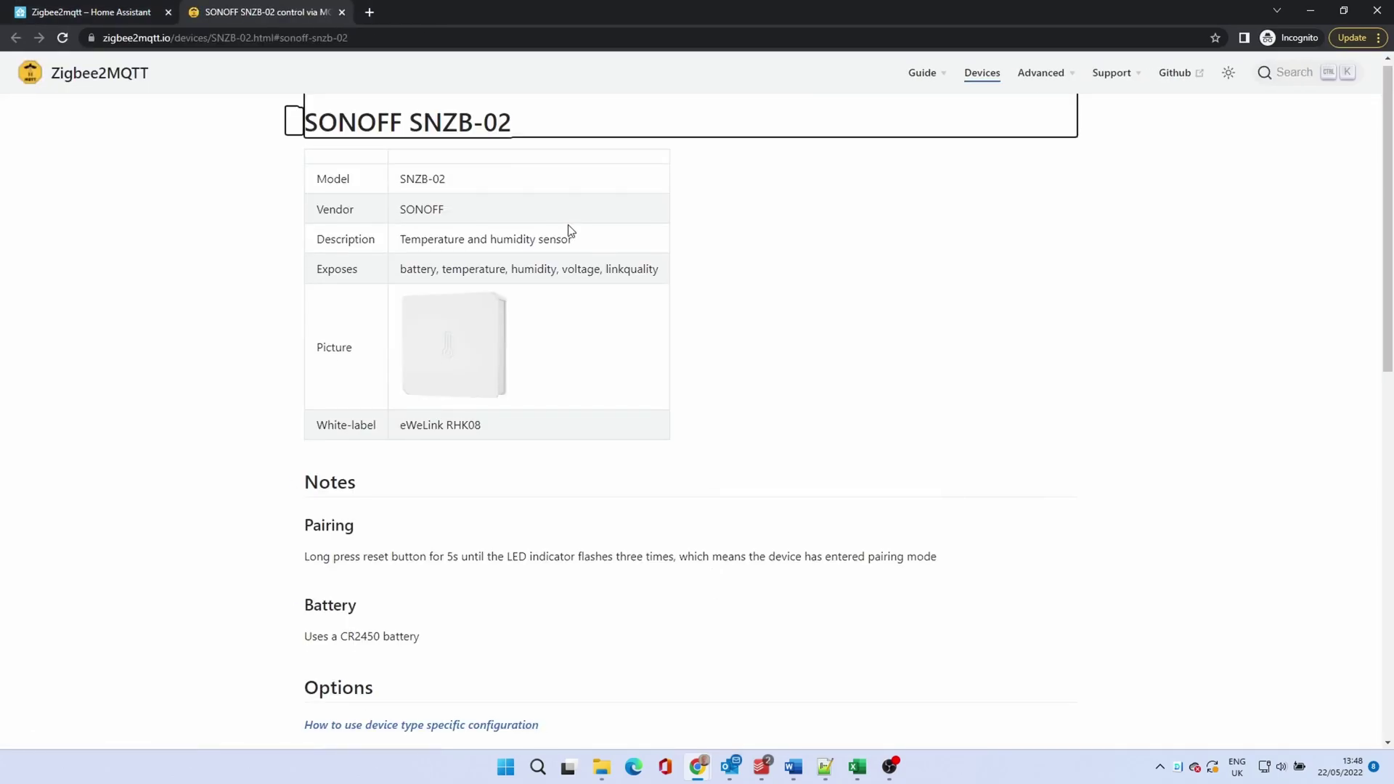
click(341, 12)
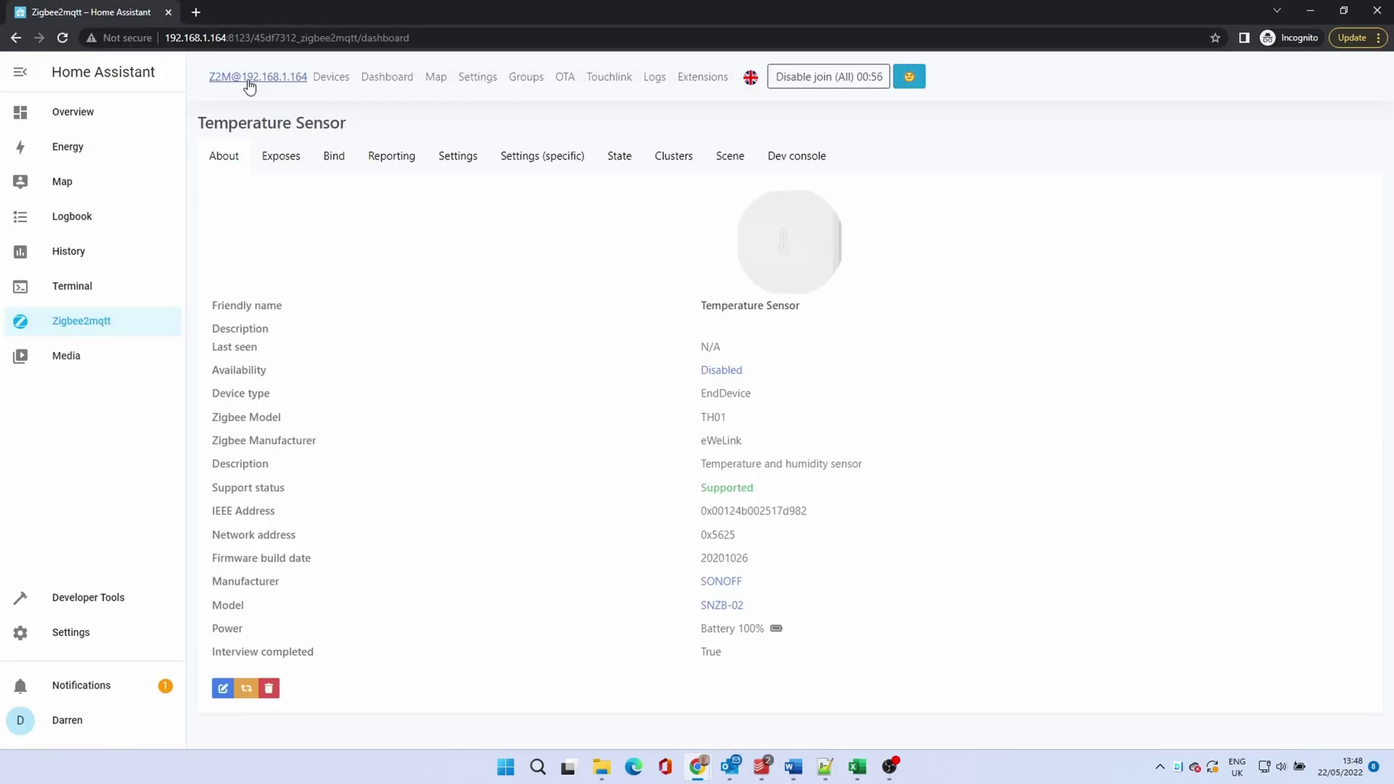
click(249, 78)
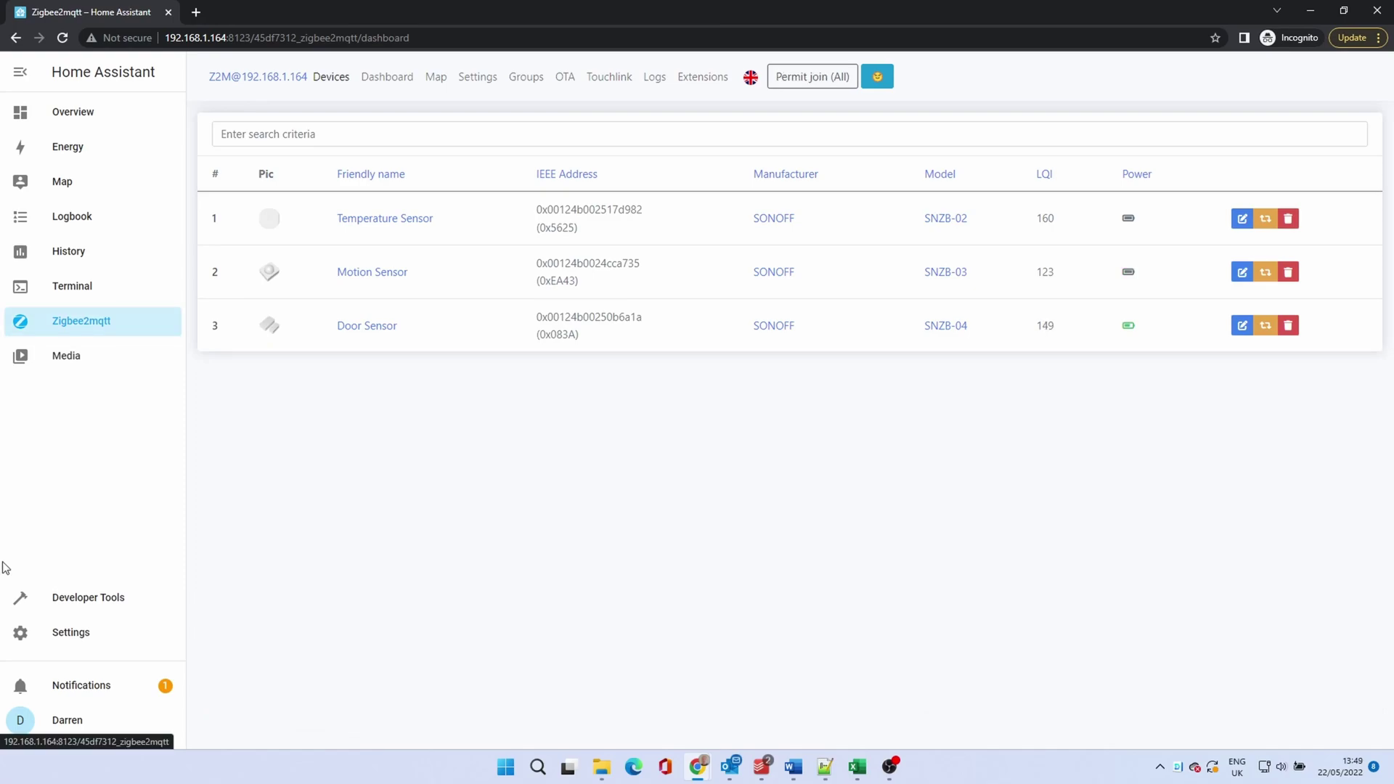
Step: Under Settings > Dashboards, add a dashboard titled 'Test' with the mdi:monitor-dashboard icon
click(88, 637)
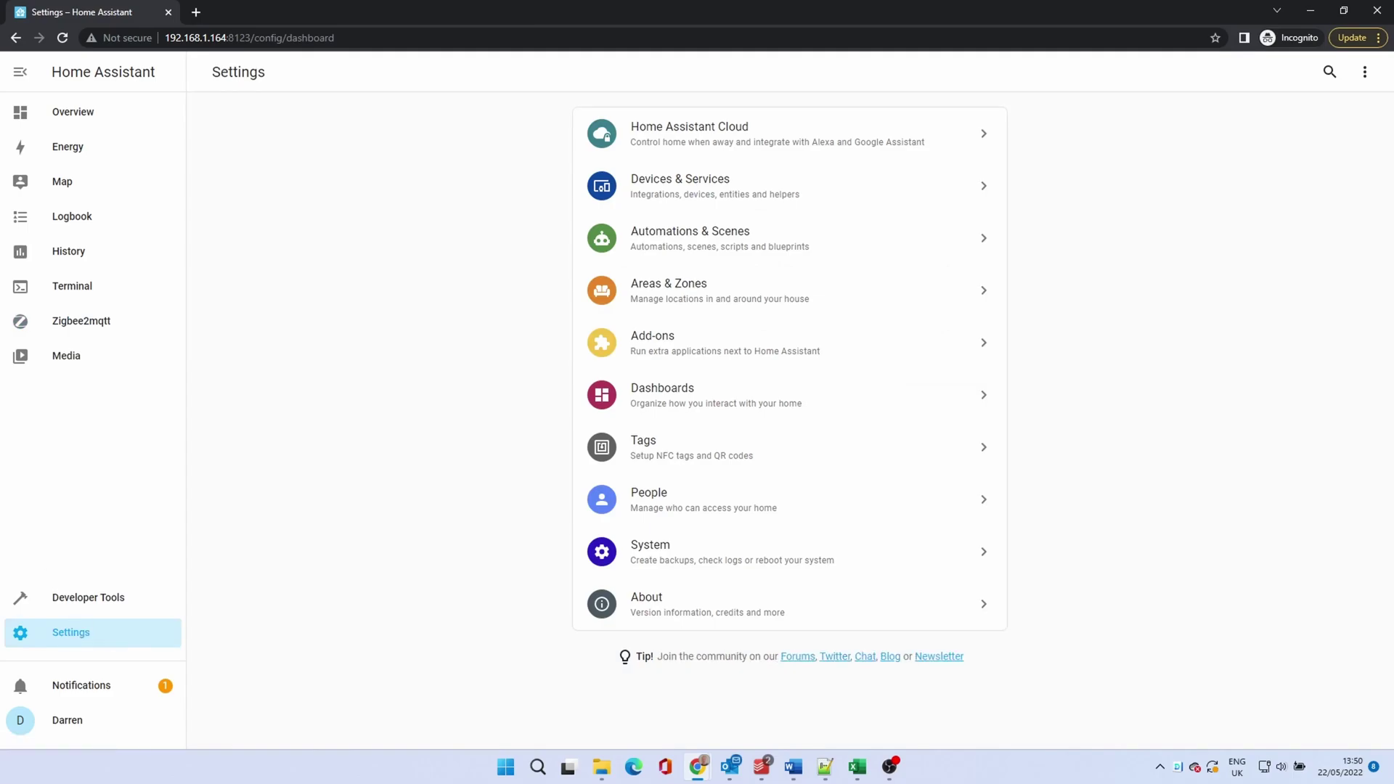
click(725, 401)
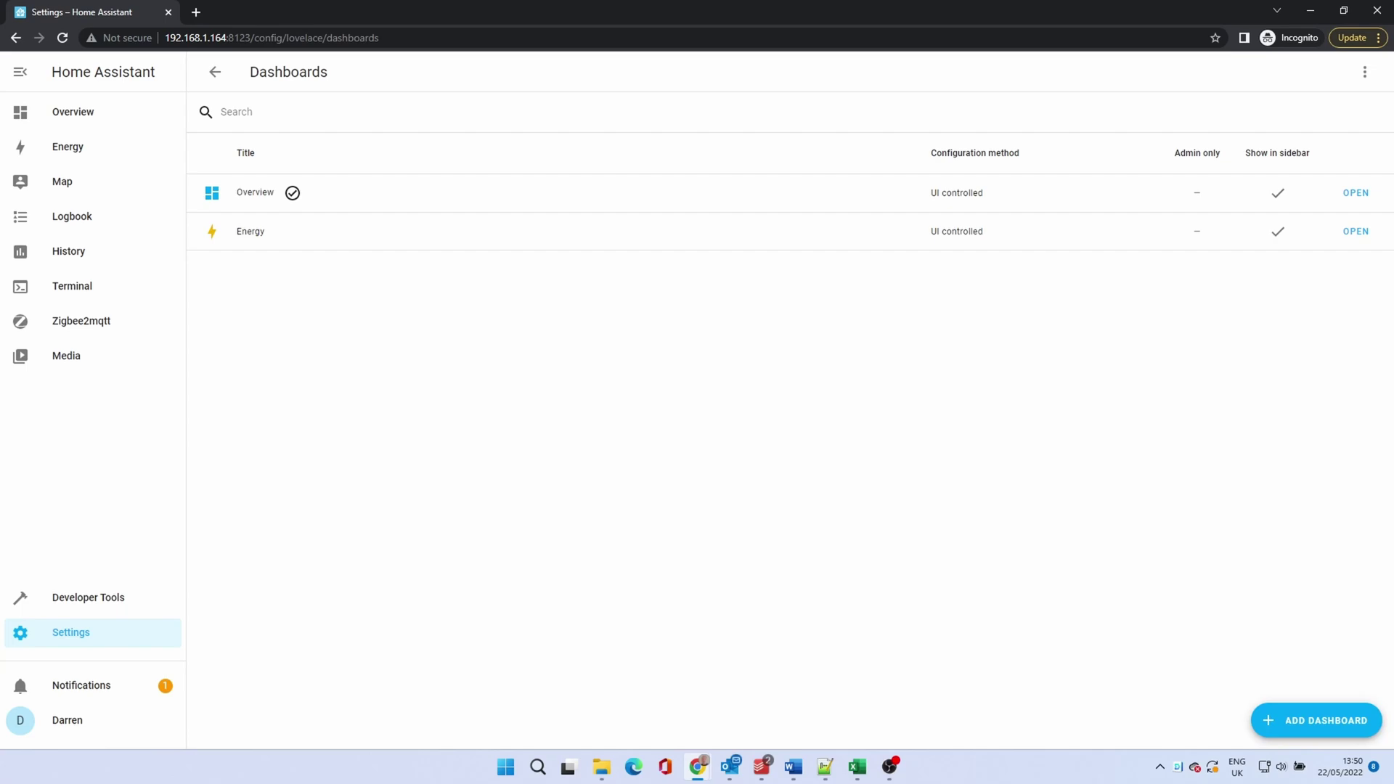
click(1293, 717)
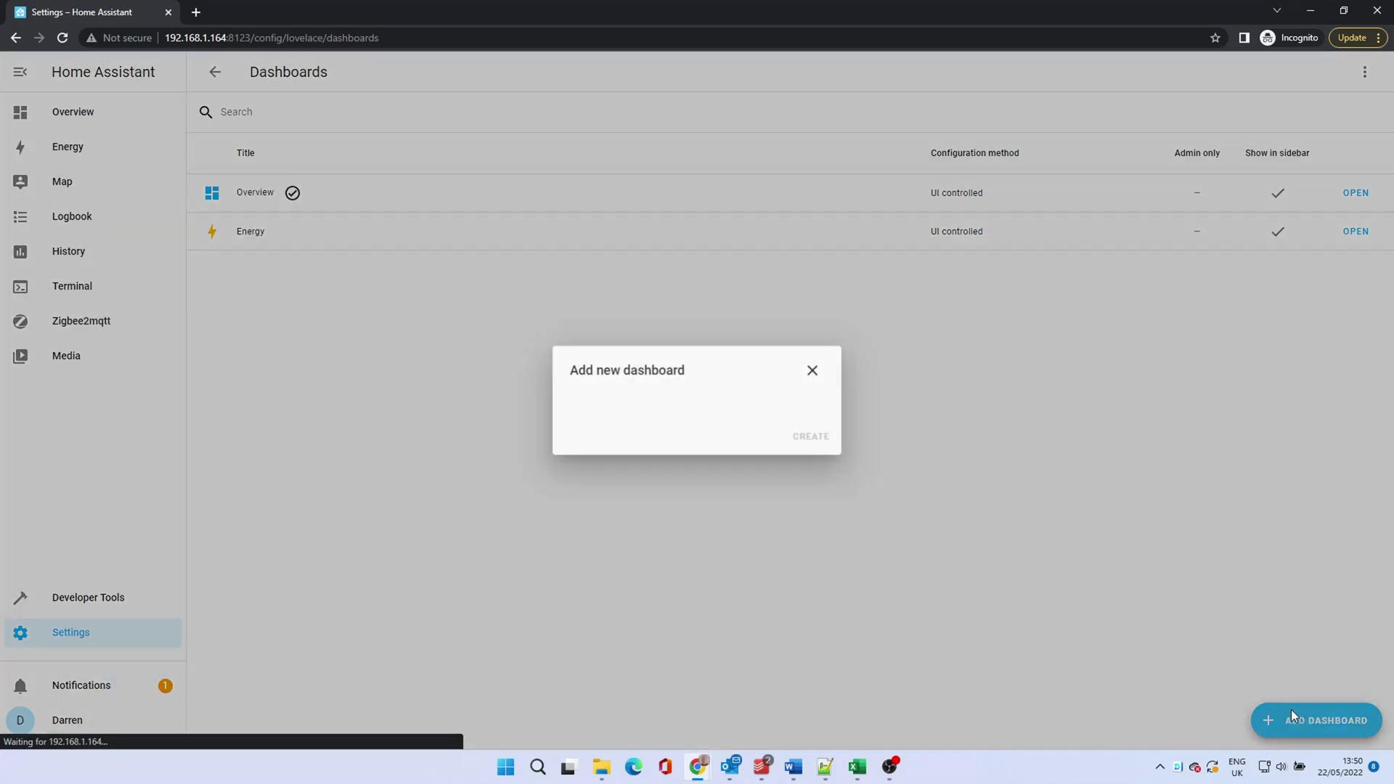
click(642, 286)
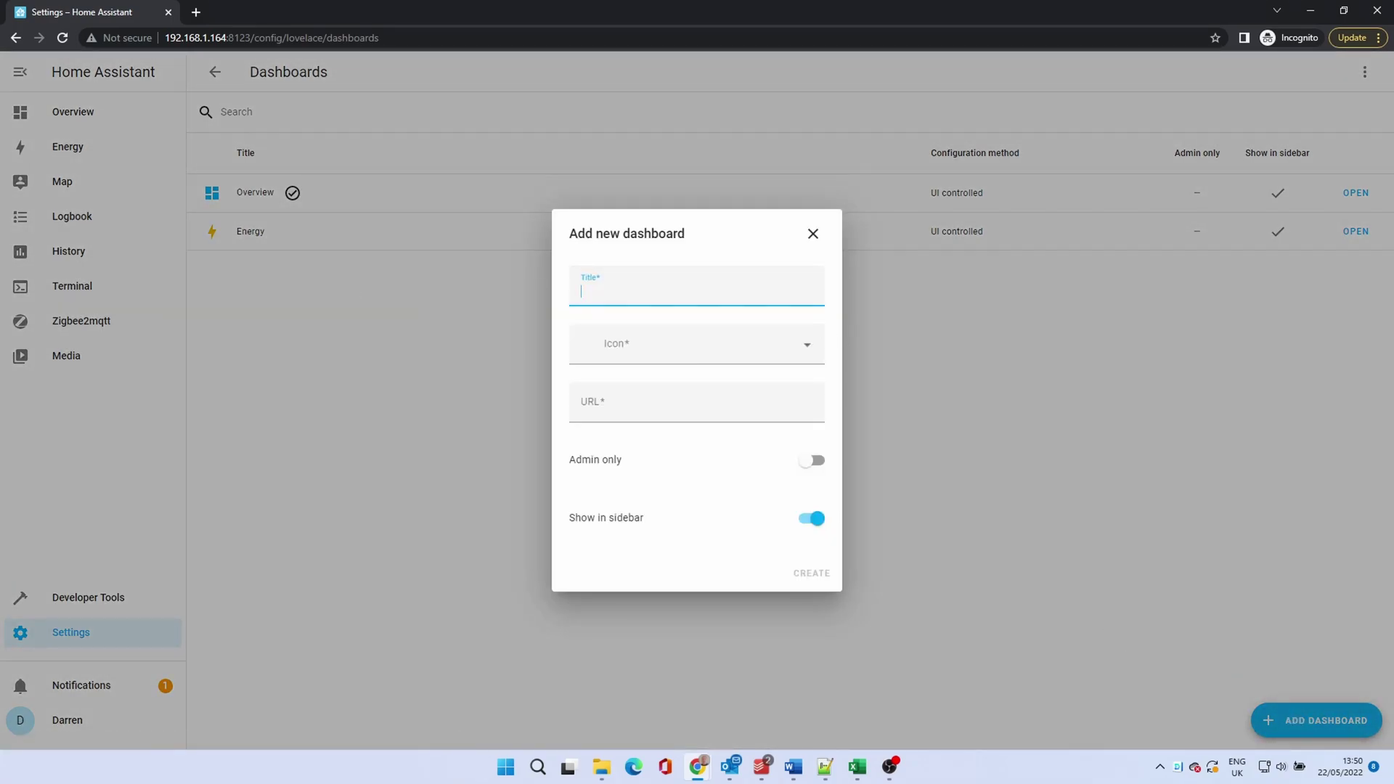
text(Test)
key(Tab)
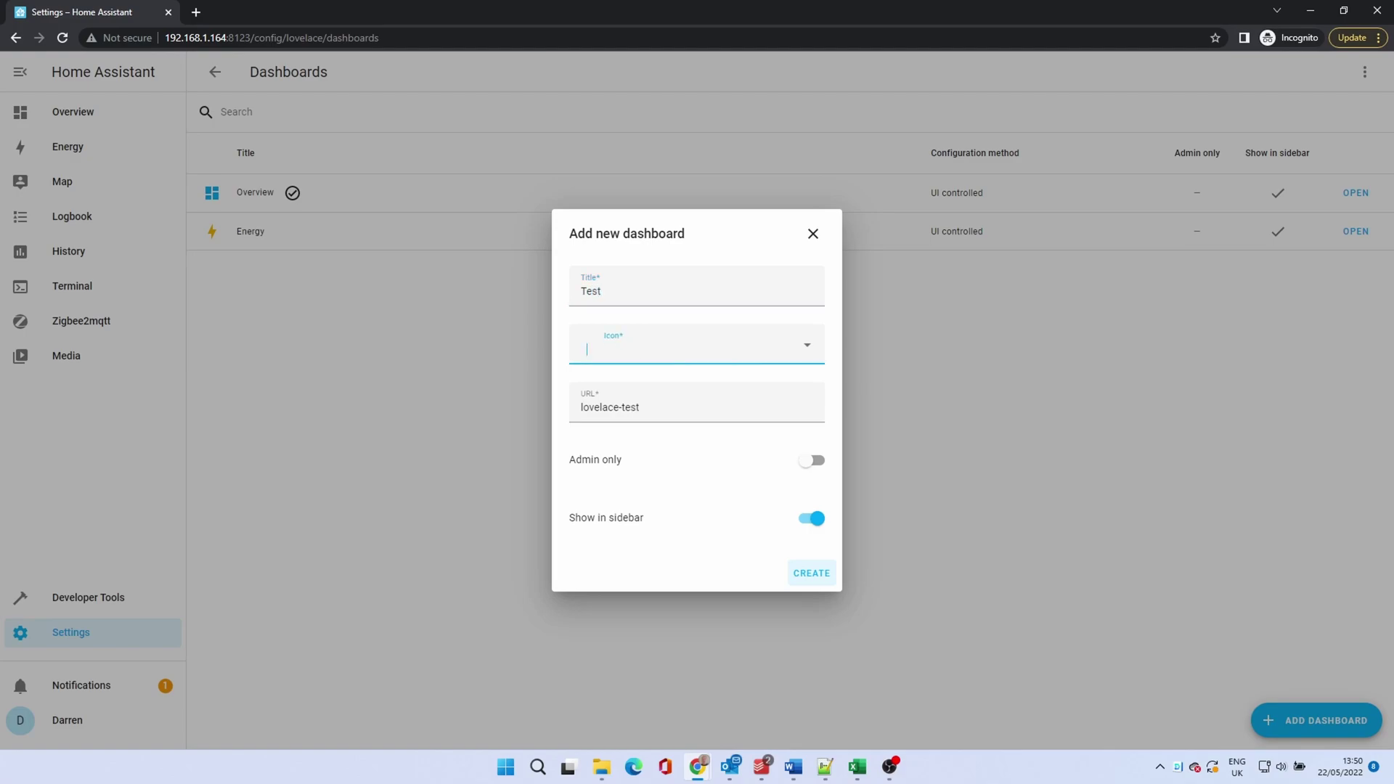
text(dash)
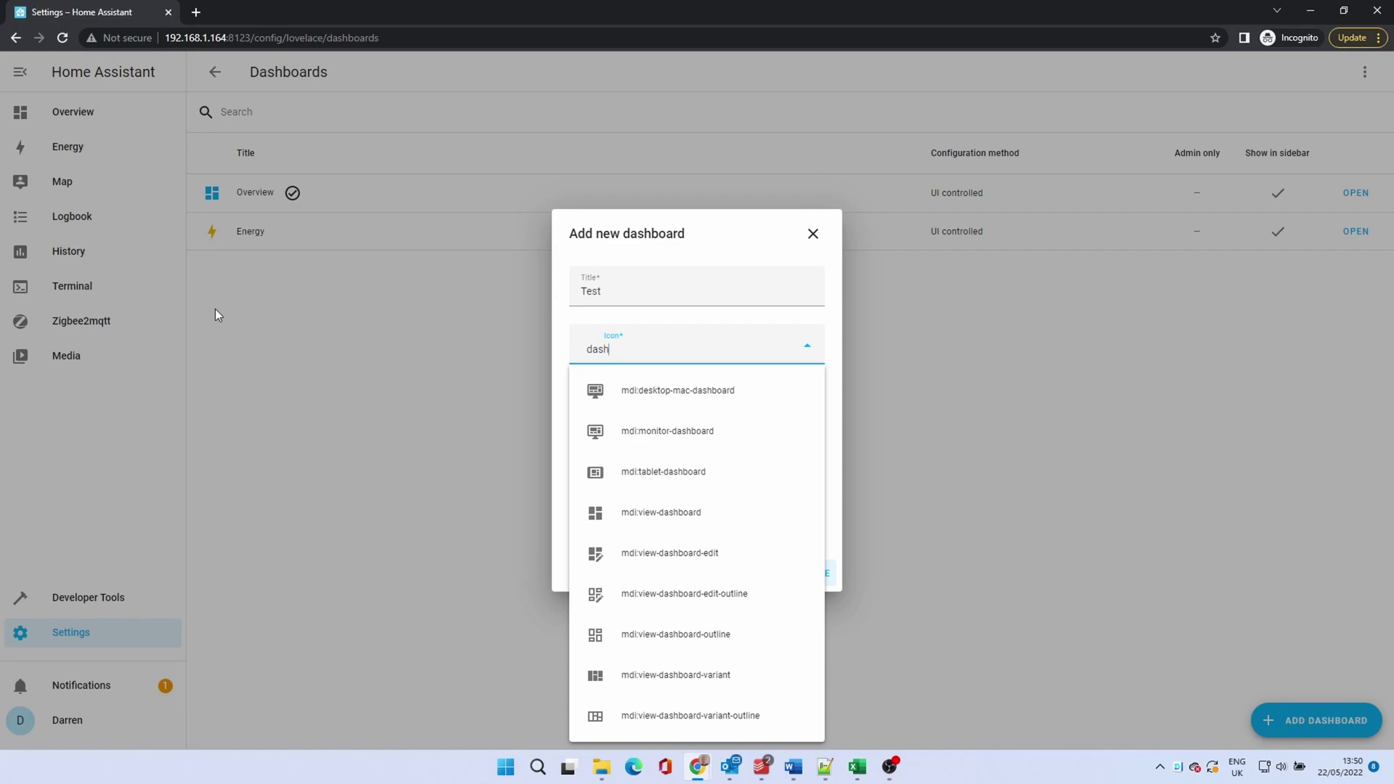
click(701, 433)
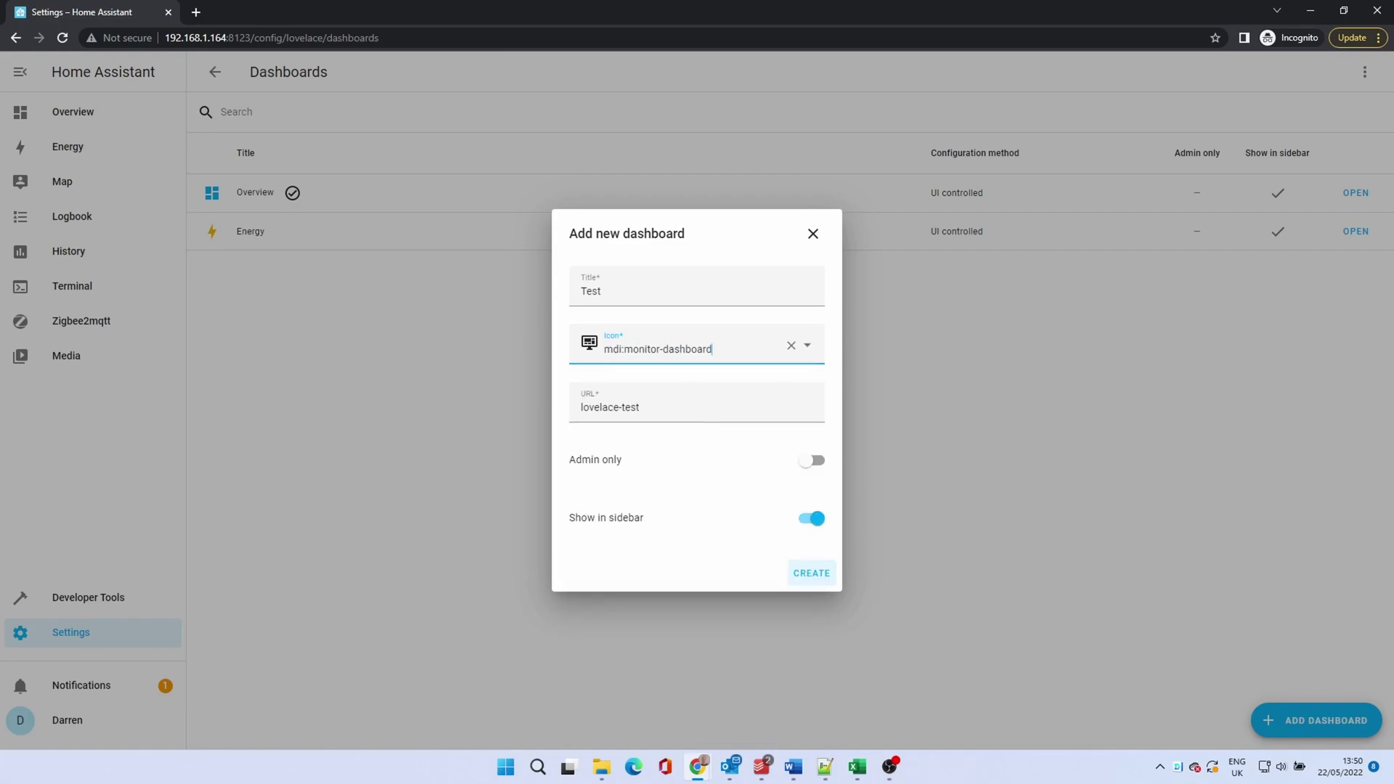
click(820, 581)
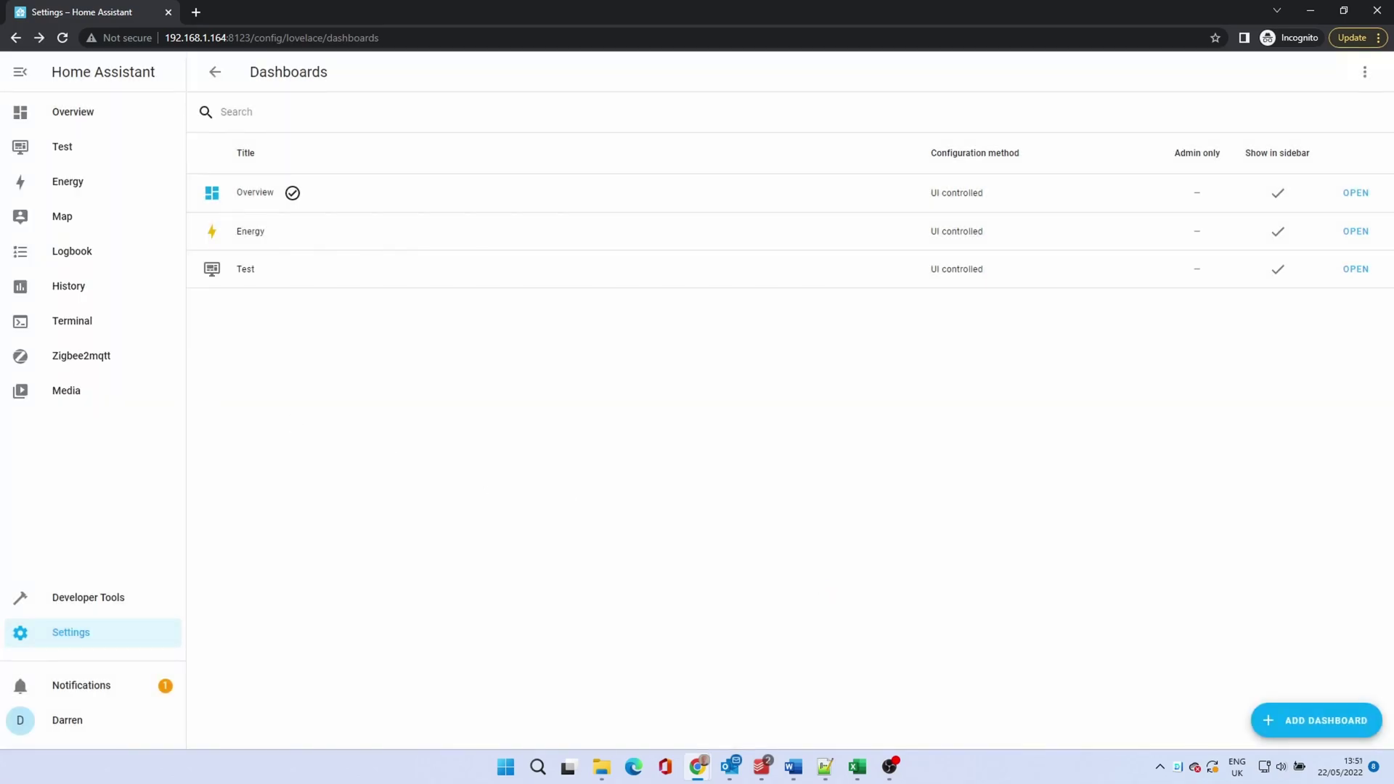
Step: Open the Test dashboard from the sidebar to view the sensor and weather cards
click(70, 149)
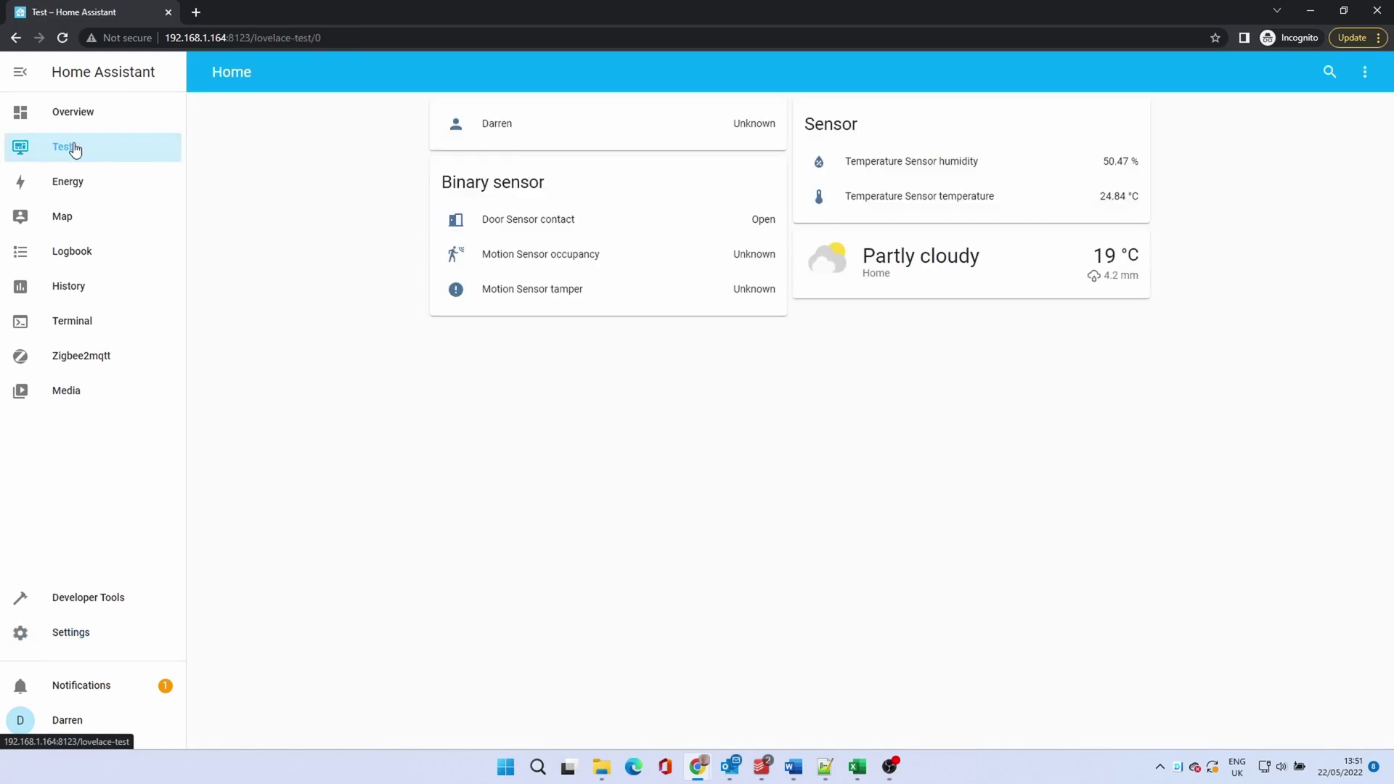